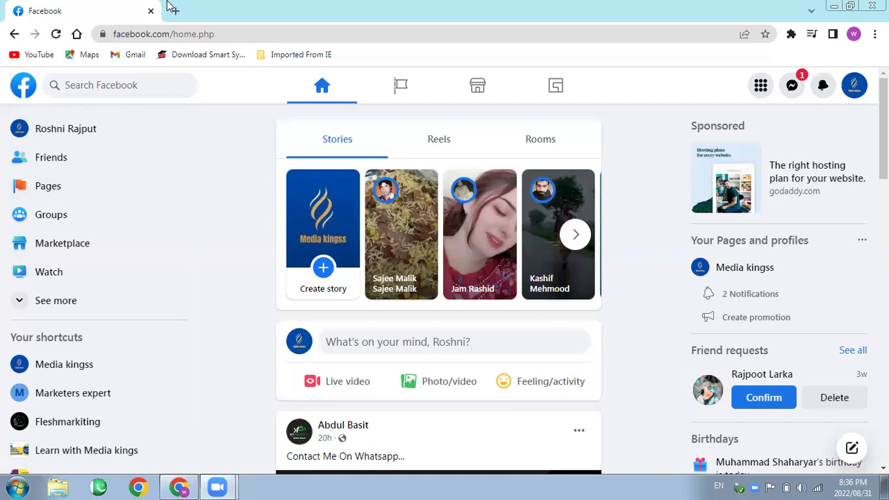
Open the Marketers expert Page from the managed Pages and bring up its Page info for editing
left_click(71, 198)
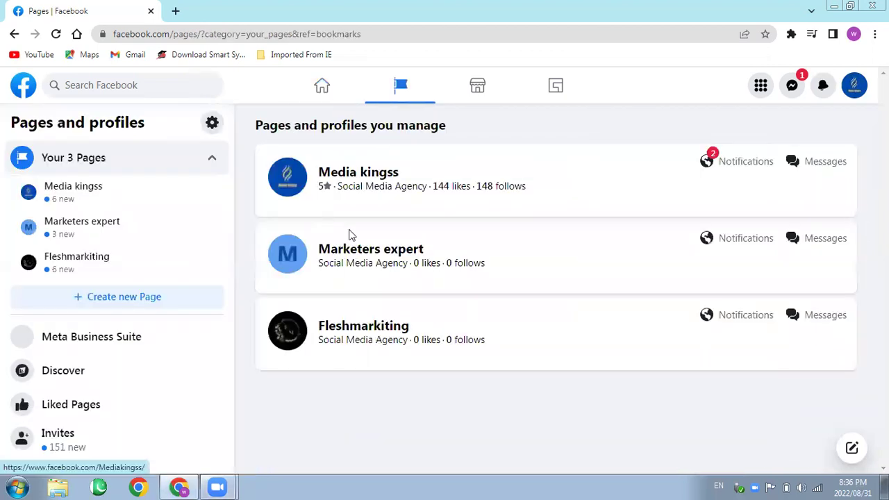
left_click(382, 257)
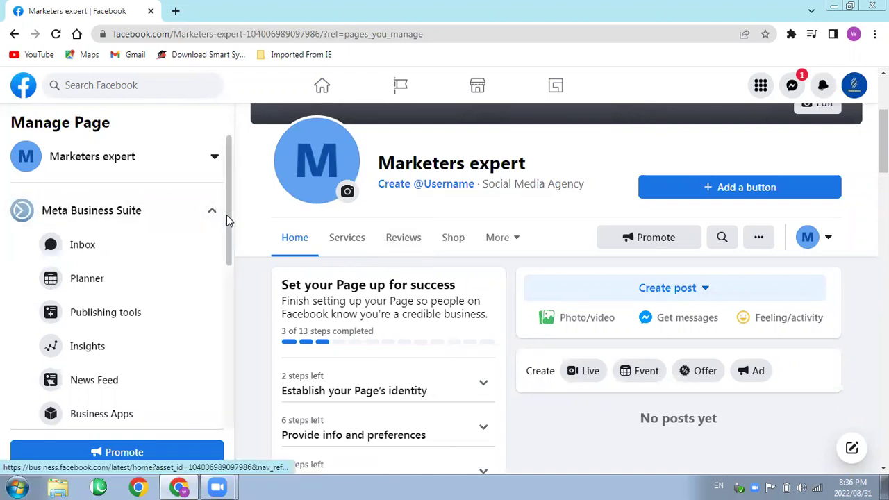
left_click_drag(226, 214, 233, 414)
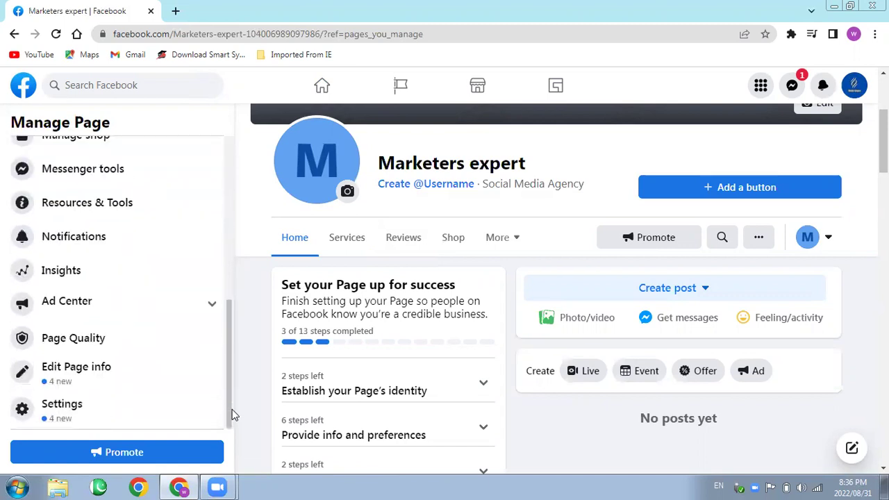
left_click(104, 297)
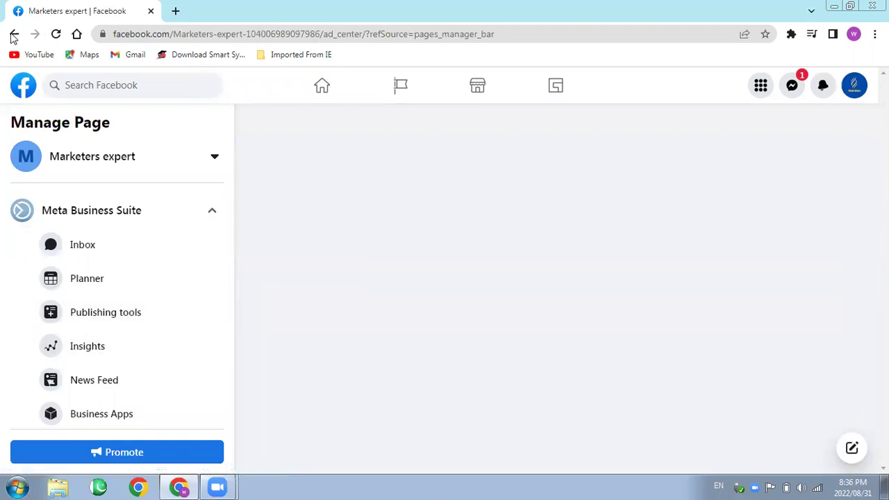
left_click(17, 35)
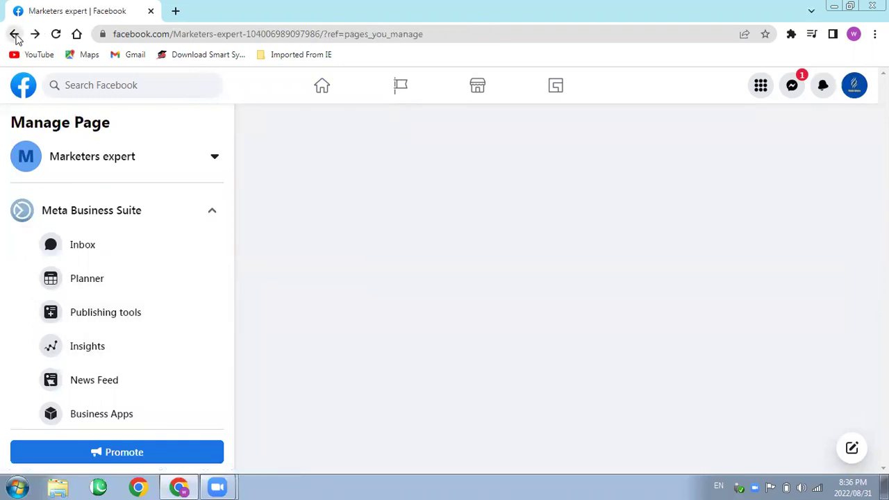
scroll(228, 288, "down", 3)
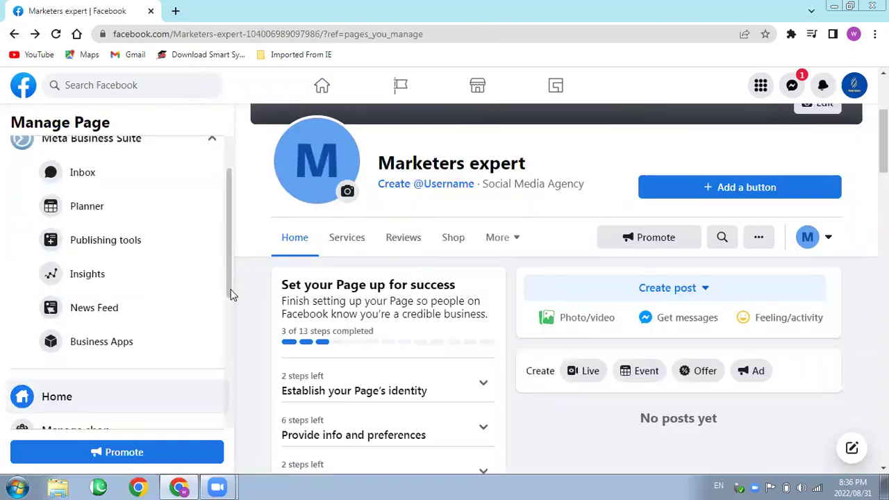
scroll(232, 391, "down", 3)
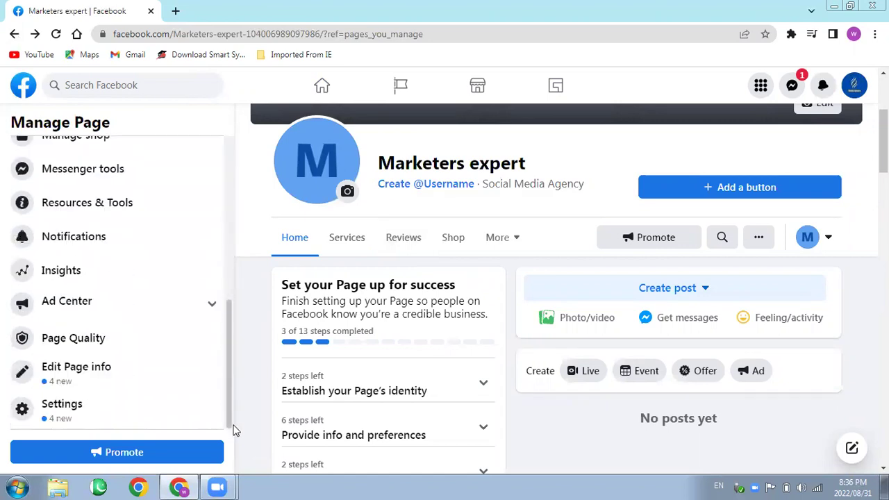
left_click(141, 380)
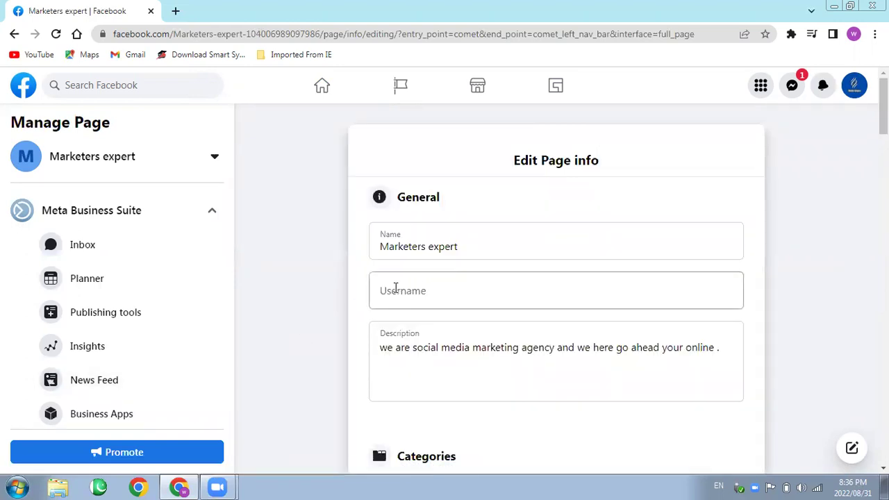
Try to set the Page's username to marketersexpert in the General section
scroll(884, 105, "down", 1)
scroll(556, 288, "down", 1)
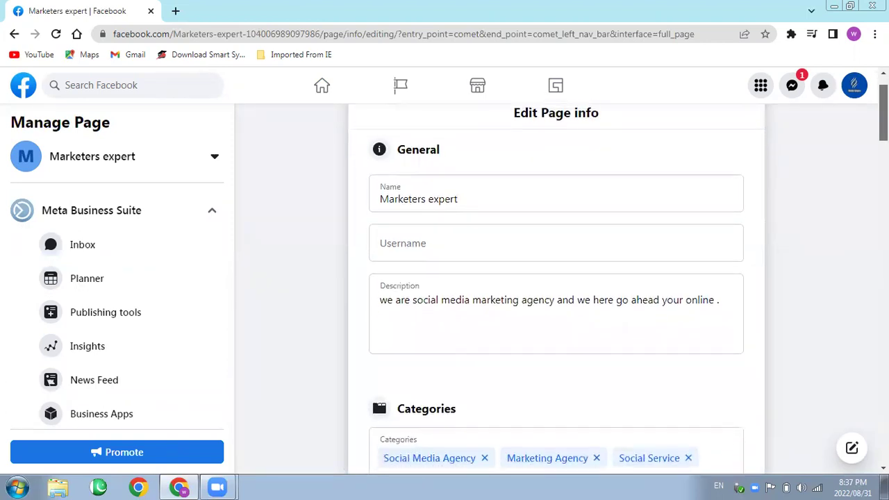
scroll(556, 288, "up", 1)
scroll(556, 288, "down", 1)
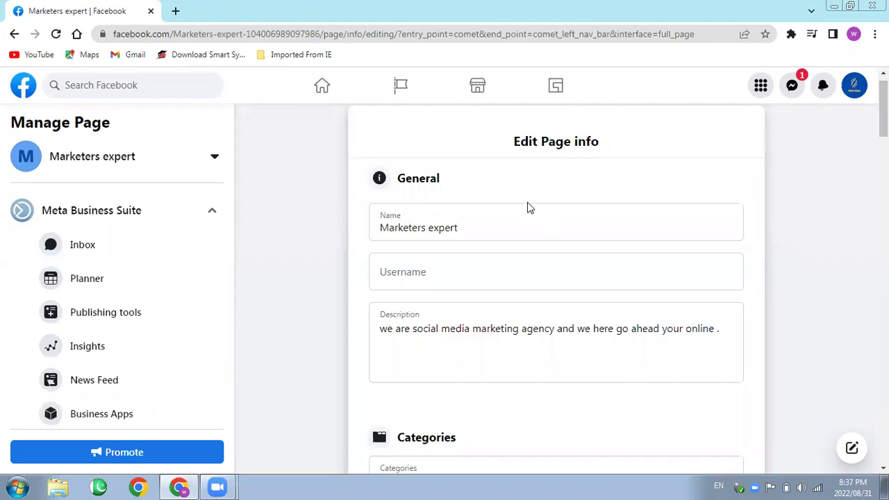
left_click(402, 280)
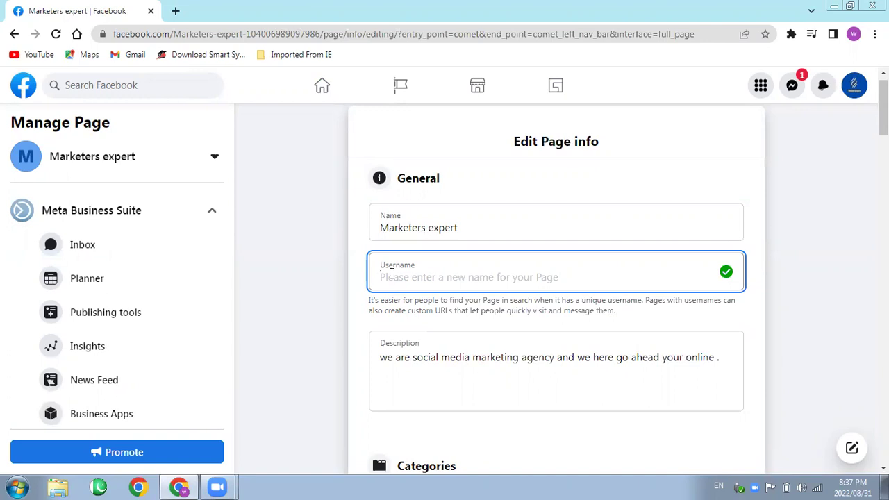
type("mark")
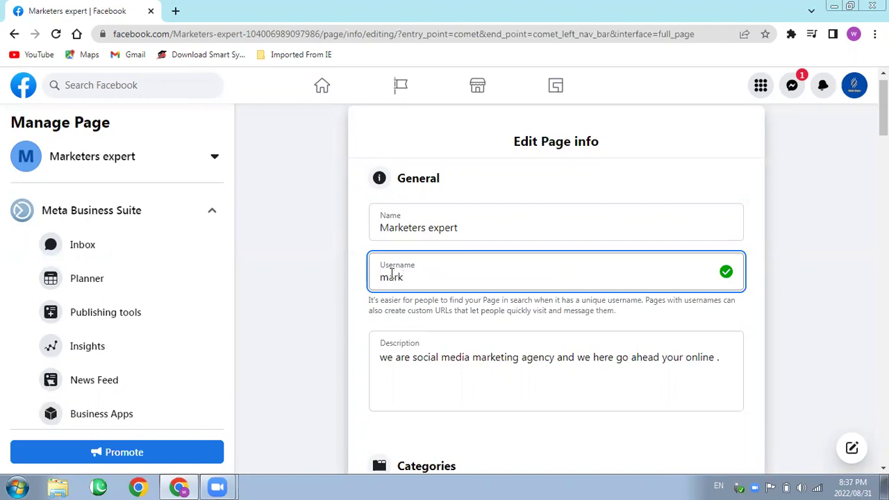
type("etersexpert")
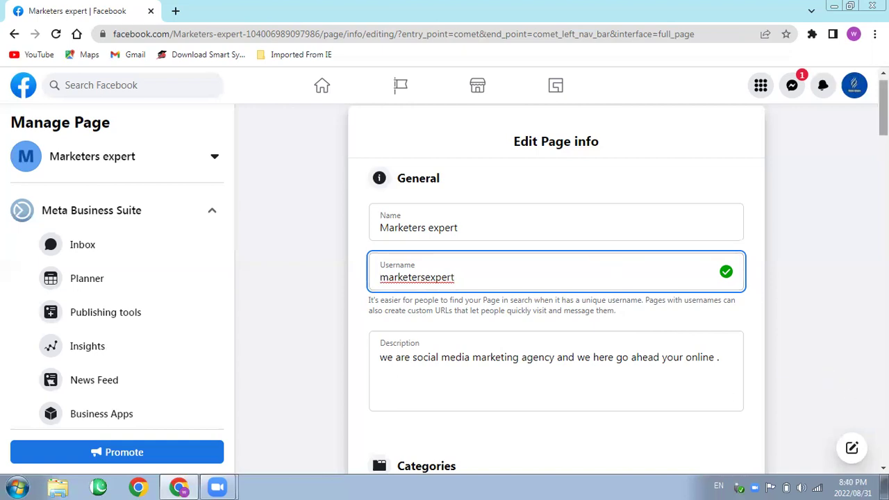
scroll(643, 198, "down", 2)
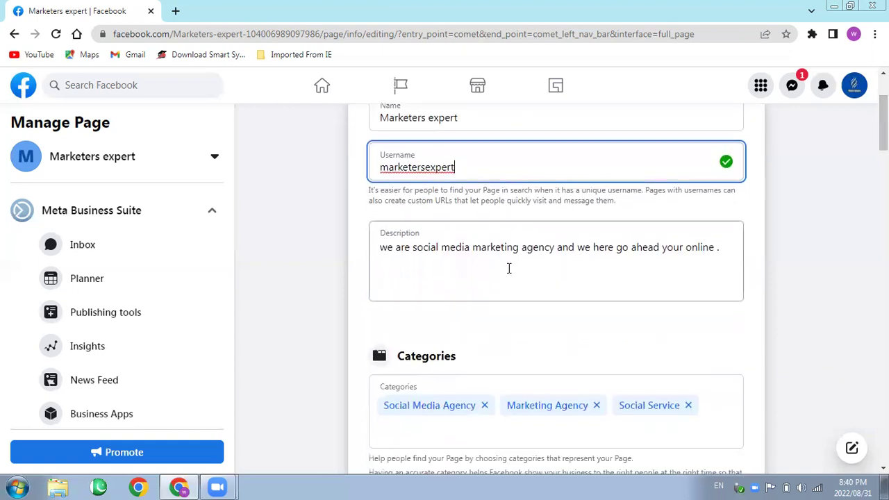
left_click(507, 268)
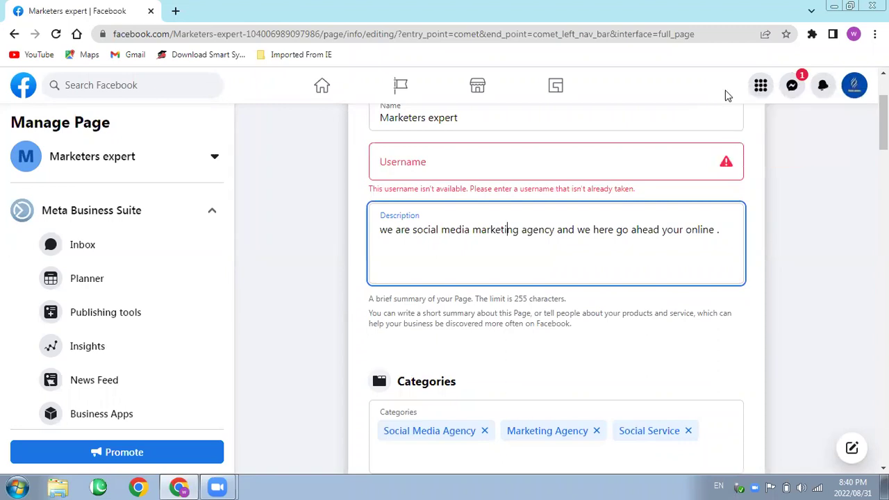
Try the capitalised form MarketersExpert as the Page's username
left_click(440, 165)
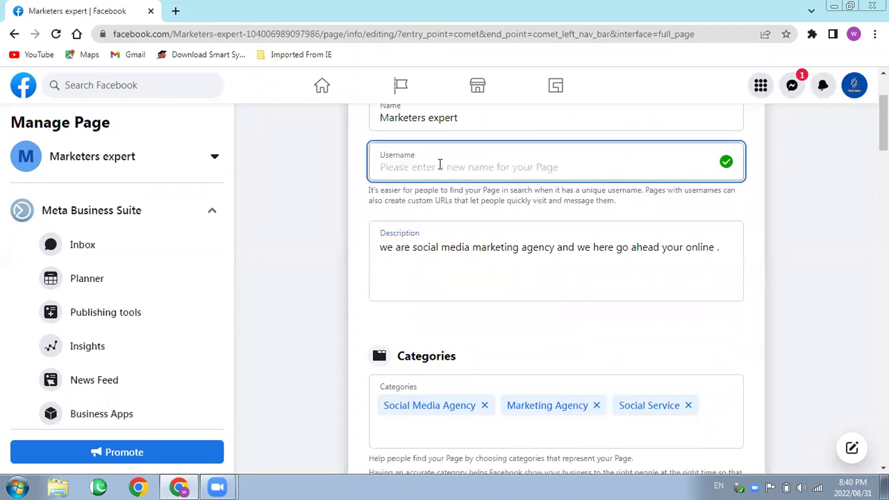
type("mer")
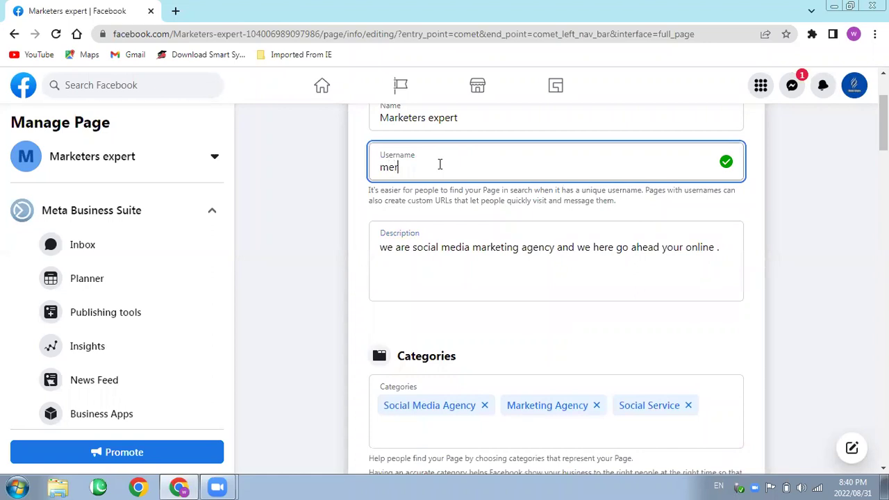
key("BackSpace")
type("ark")
type("eted")
key("BackSpace")
type("rsexpert")
left_click(389, 169)
key("BackSpace")
type("M")
left_click(430, 167)
key("BackSpace")
type("E")
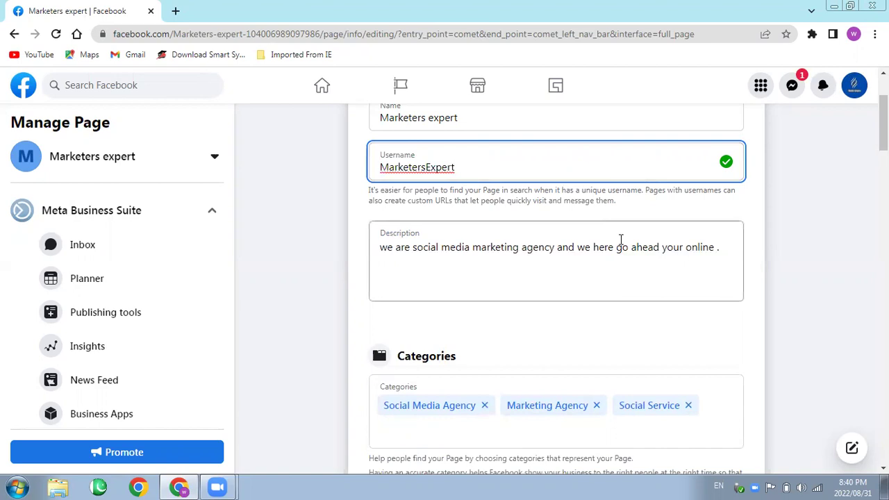
left_click(530, 254)
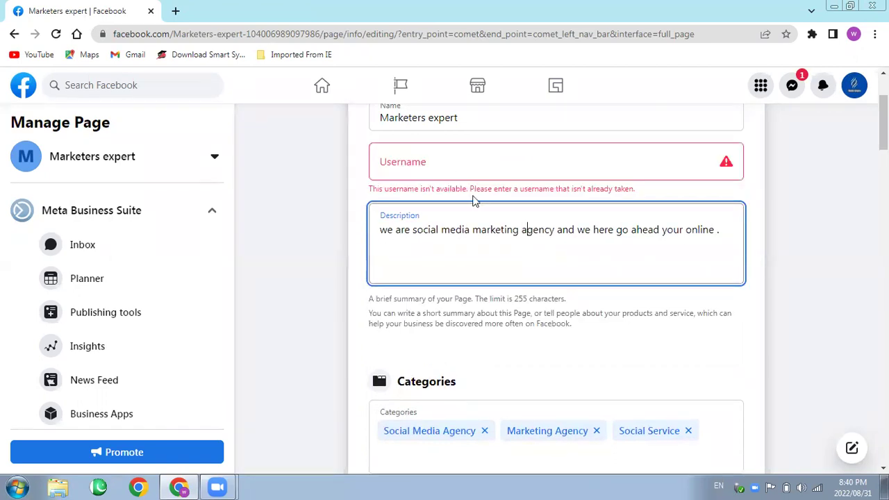
Set the Page's username to marketersexpert05 and commit it by leaving the field
left_click(432, 163)
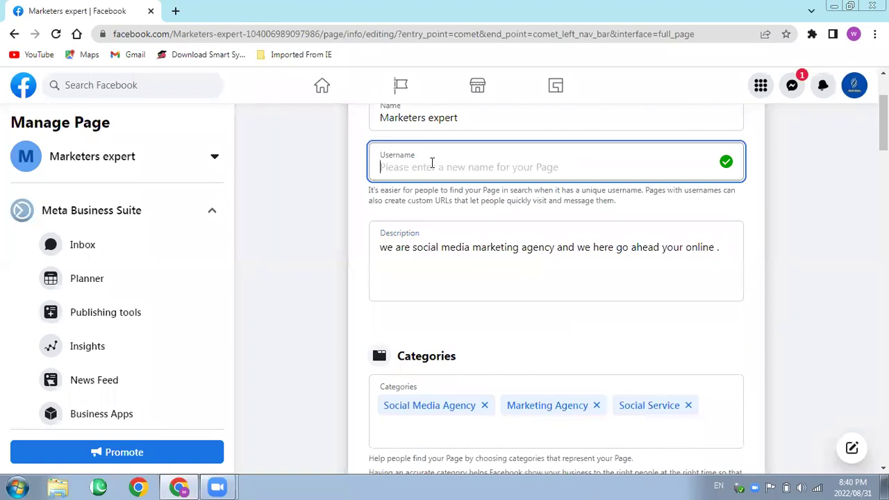
type("mark")
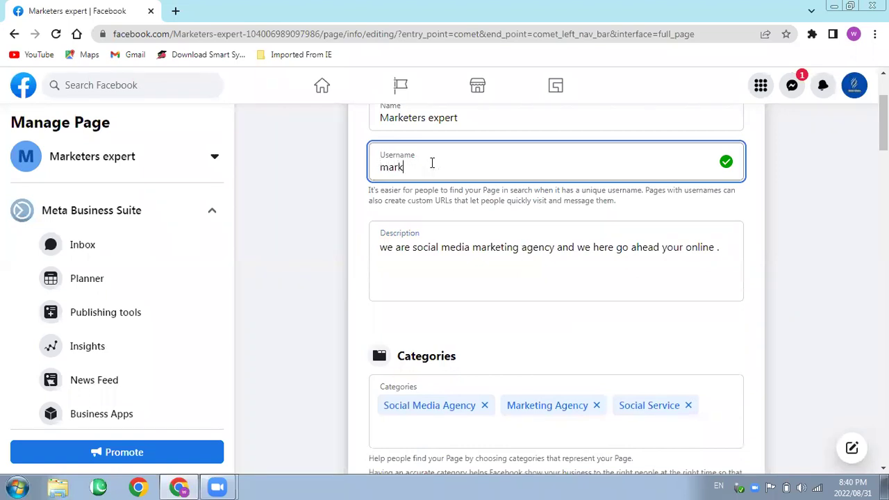
type("etersexpert05")
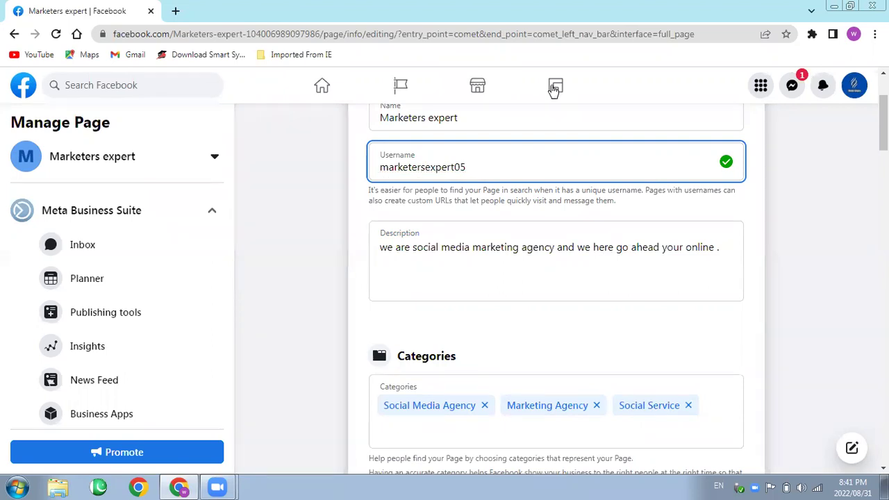
left_click(505, 270)
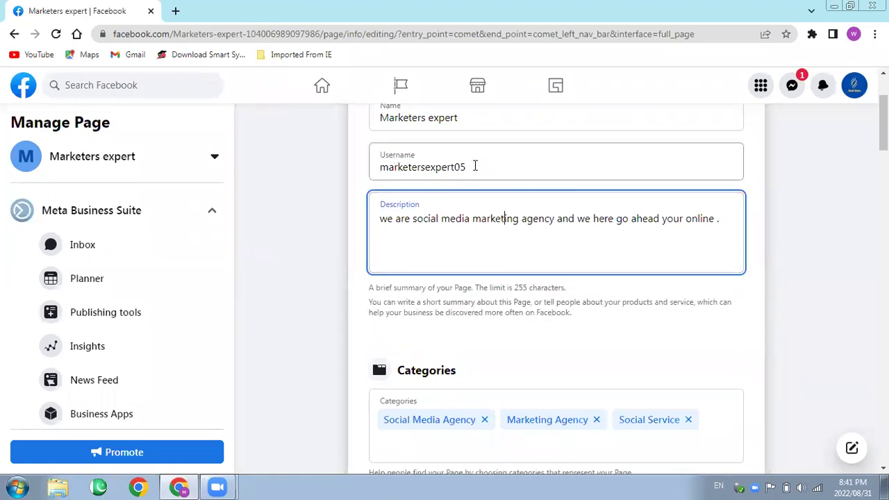
left_click(475, 165)
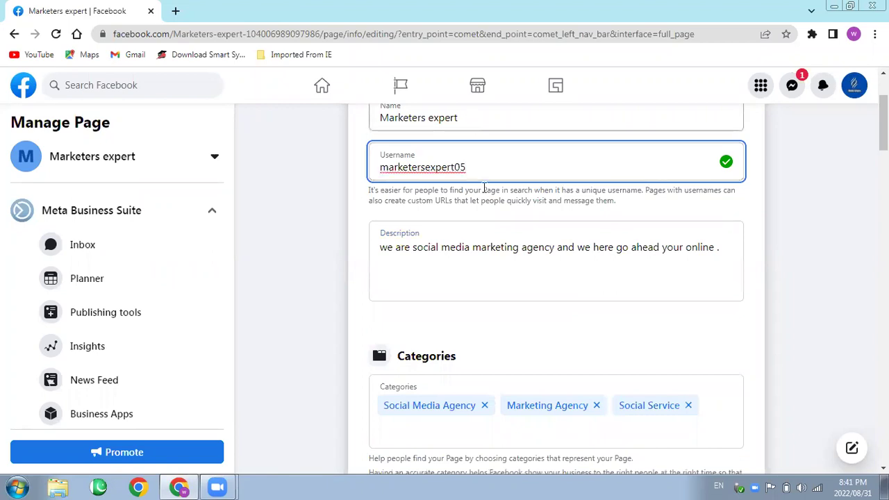
left_click(685, 272)
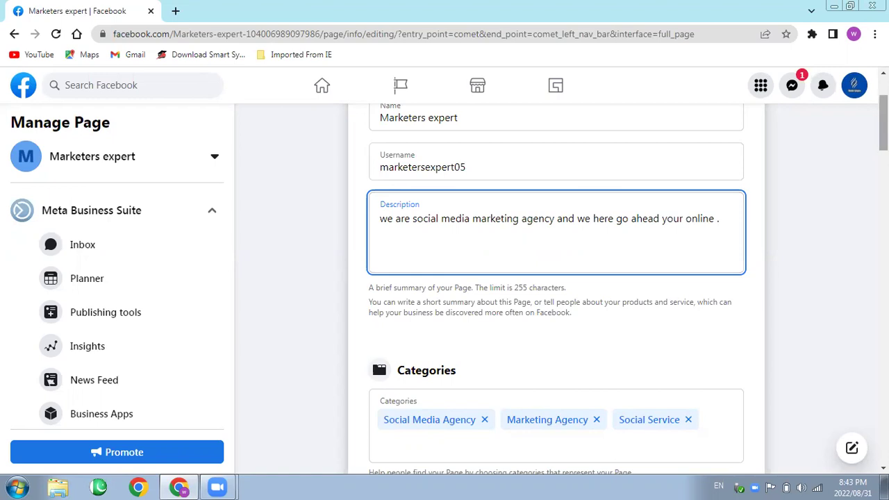
In the Contact section, state that the Page doesn't have a phone number, an email or a website
scroll(556, 278, "down", 1)
scroll(556, 278, "up", 3)
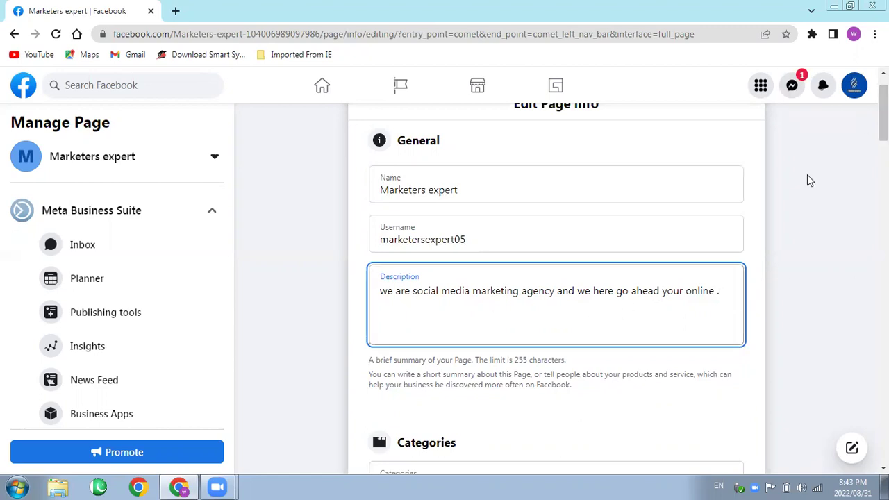
scroll(556, 278, "down", 2)
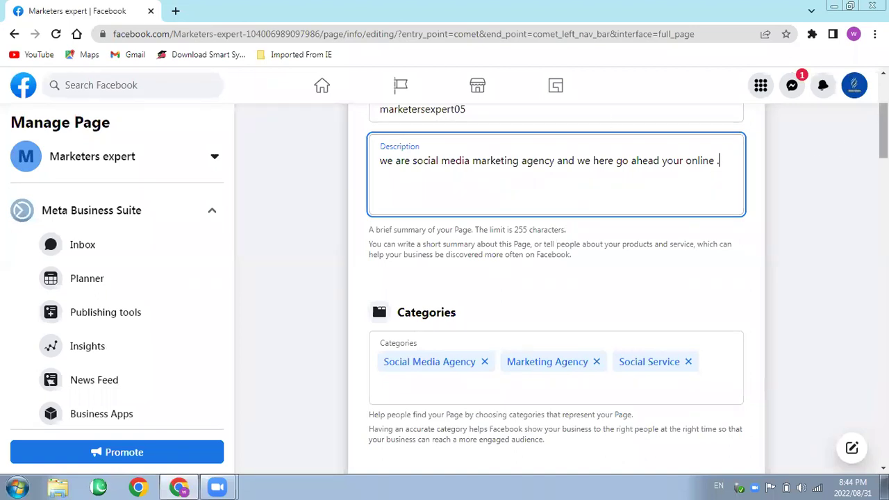
scroll(882, 149, "down", 2)
scroll(882, 149, "down", 1)
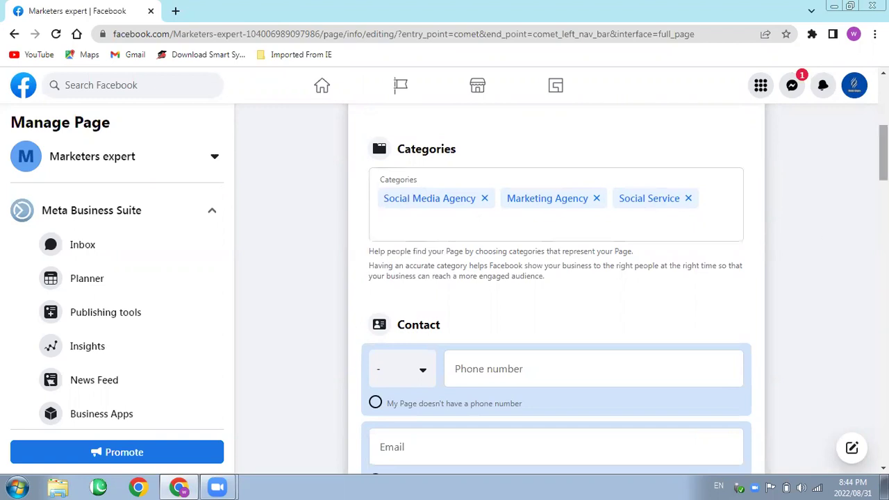
scroll(555, 290, "down", 2)
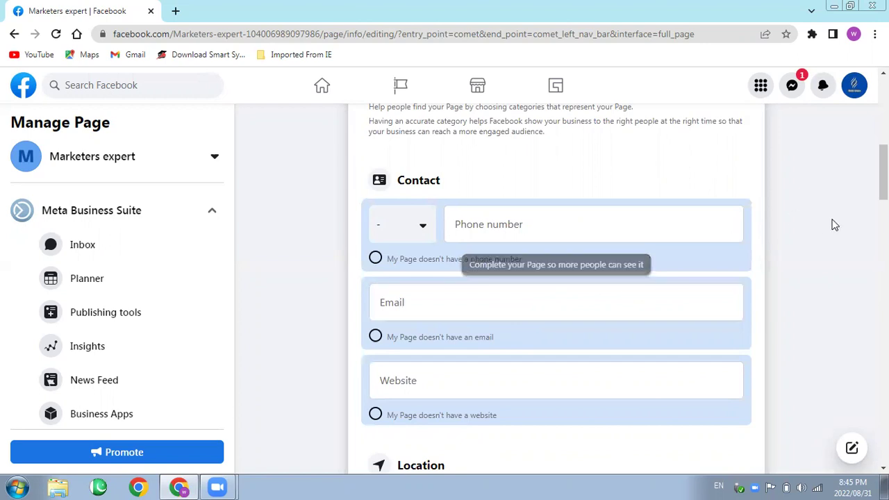
left_click(375, 261)
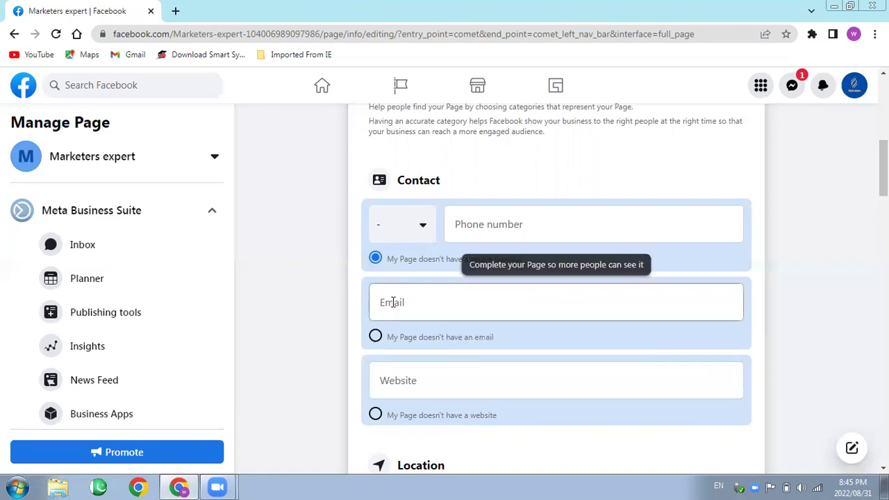
left_click(376, 337)
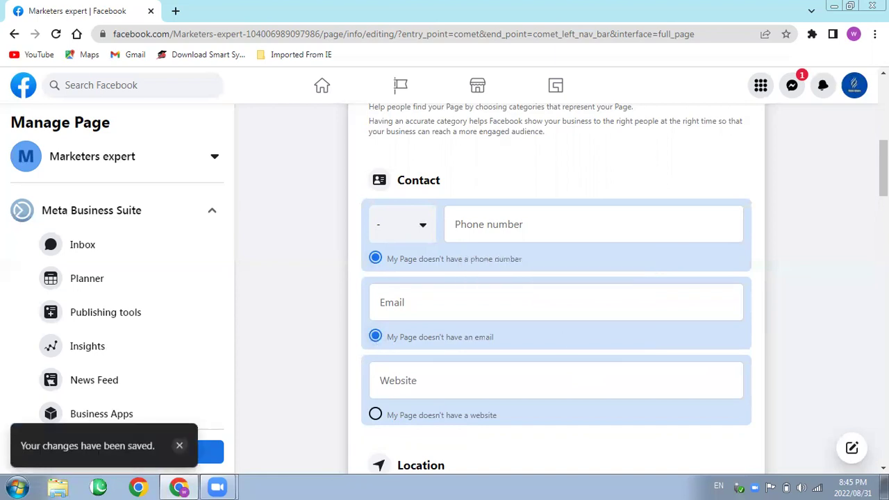
scroll(555, 292, "down", 1)
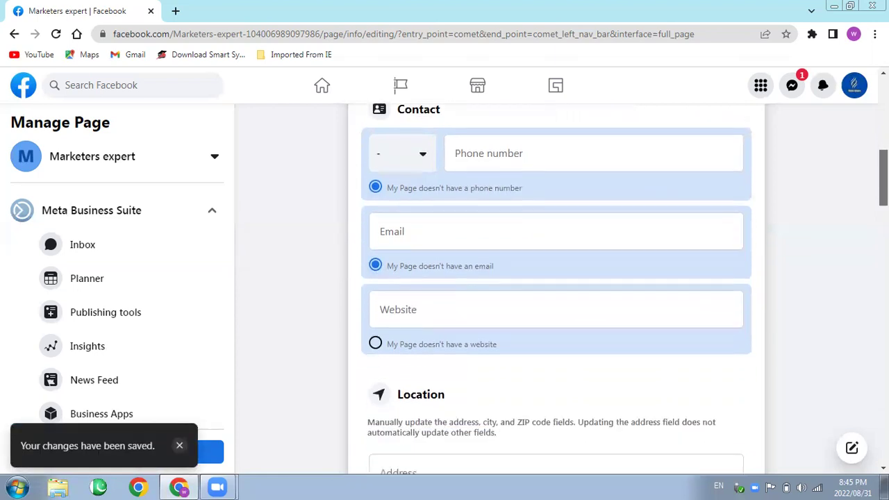
scroll(556, 291, "down", 1)
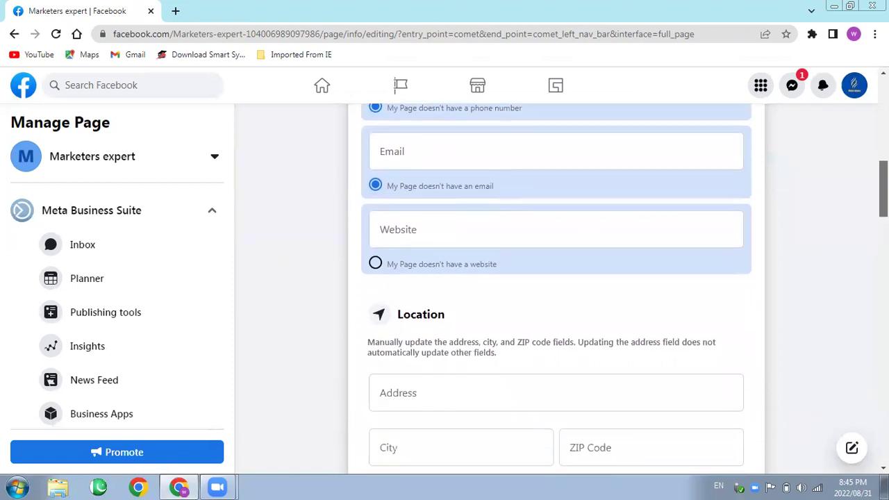
scroll(556, 291, "down", 1)
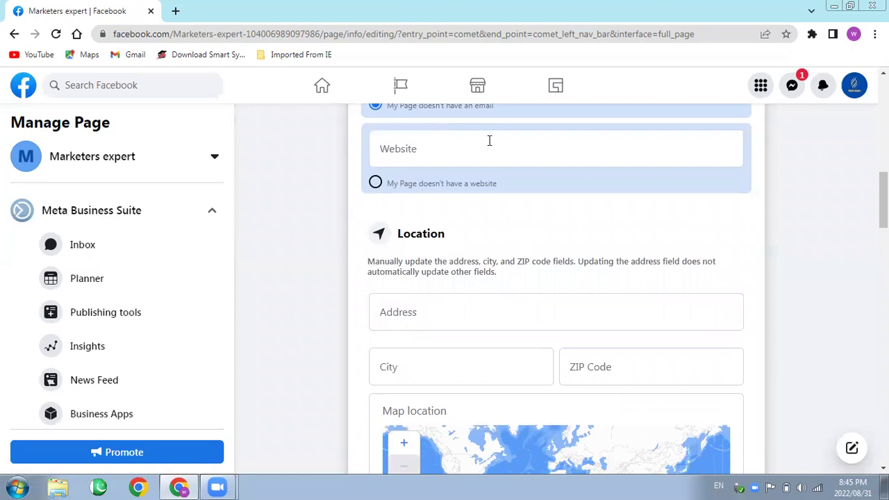
left_click(375, 183)
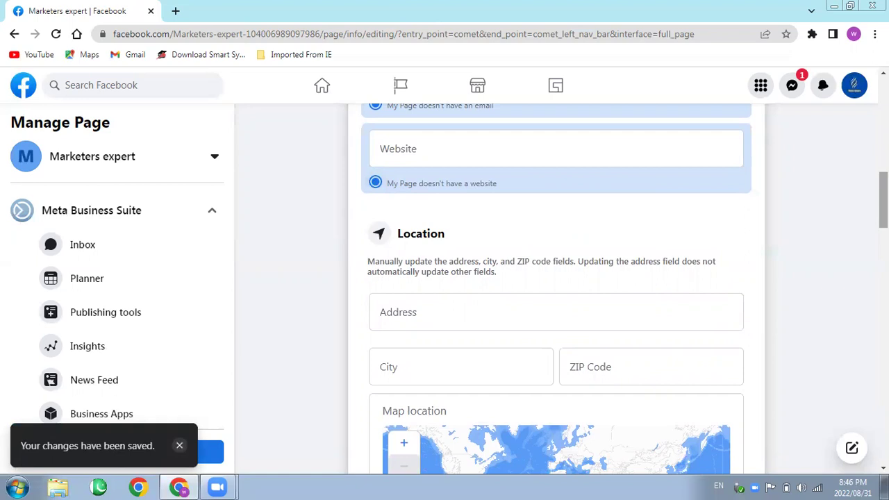
Review the Location section down to Service Area, including the questions inside the optional Additional Location Details
scroll(556, 289, "down", 2)
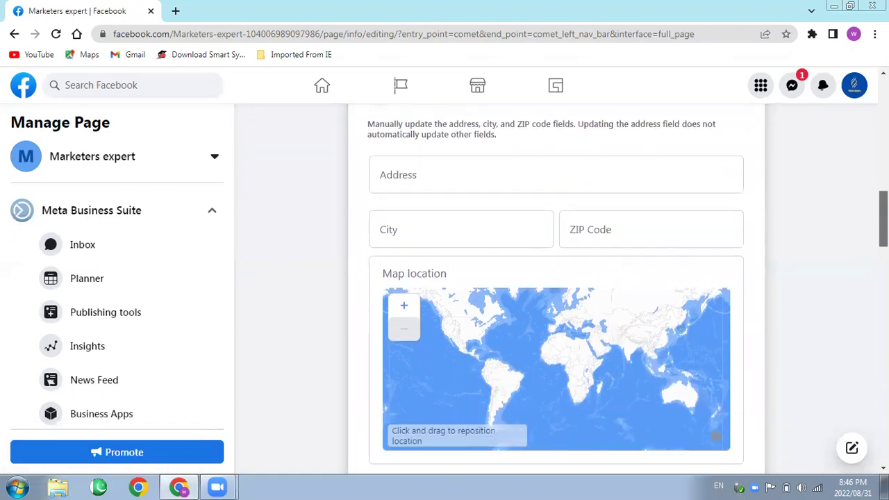
scroll(555, 289, "down", 2)
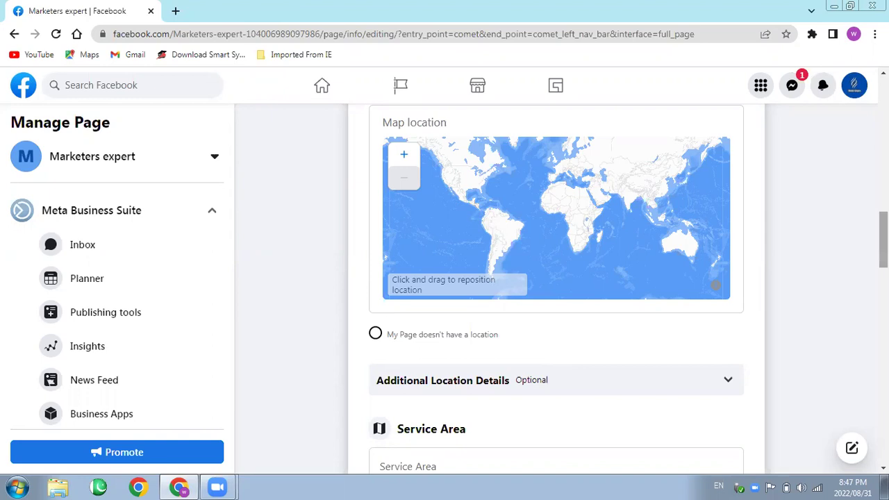
scroll(882, 250, "down", 2)
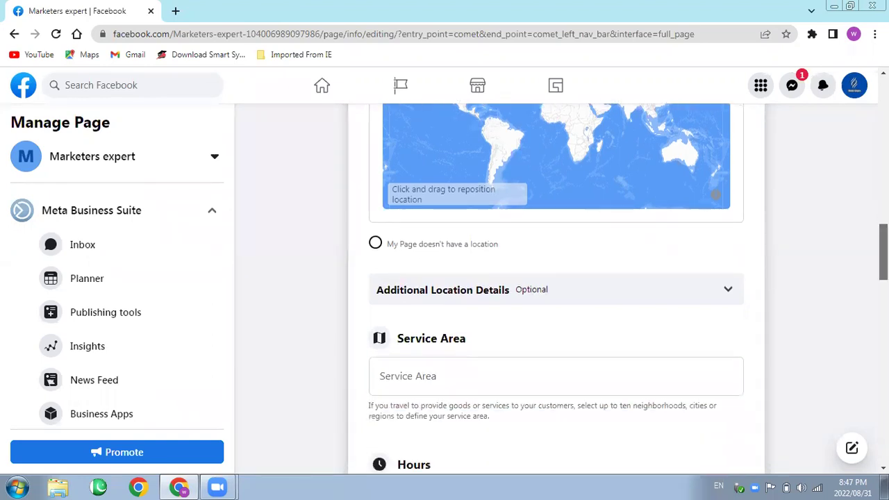
scroll(882, 250, "down", 1)
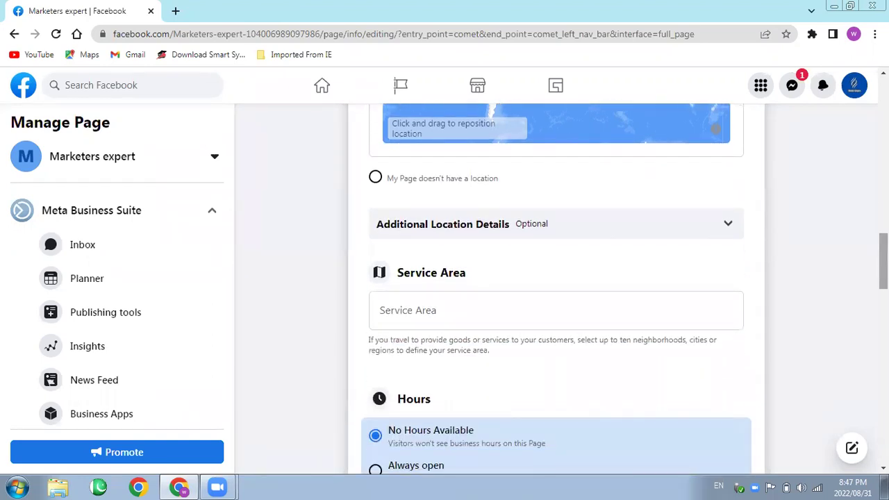
left_click(730, 227)
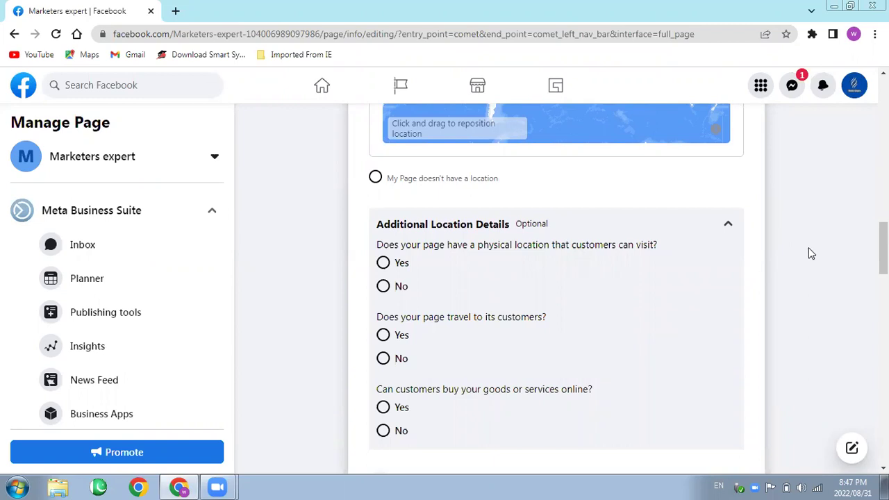
left_click(728, 225)
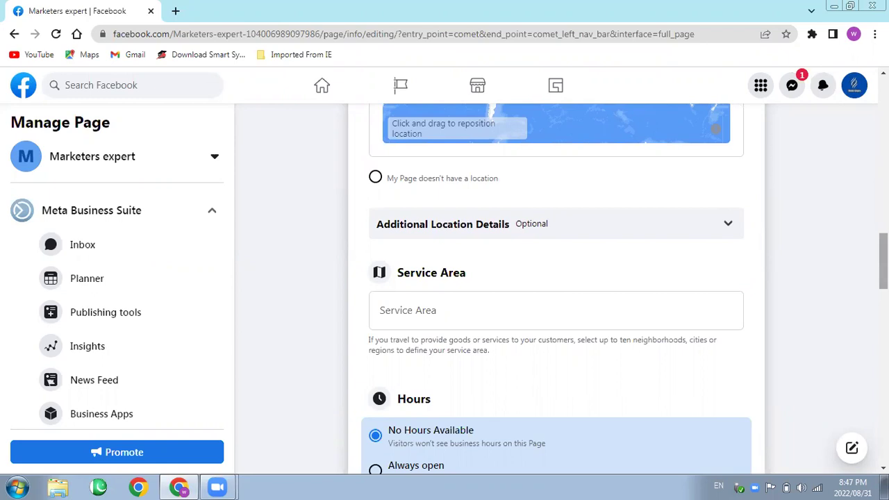
Set the Page's business hours to Always open in the Hours section
left_click_drag(883, 261, 884, 283)
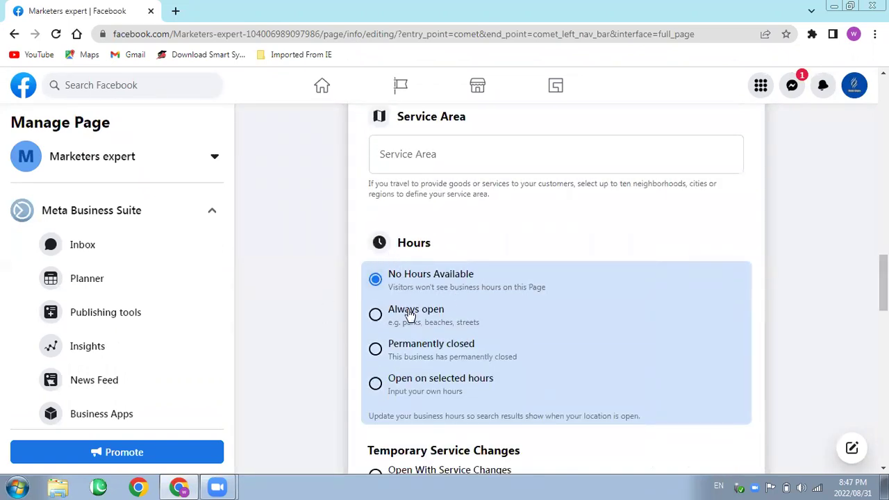
left_click(376, 316)
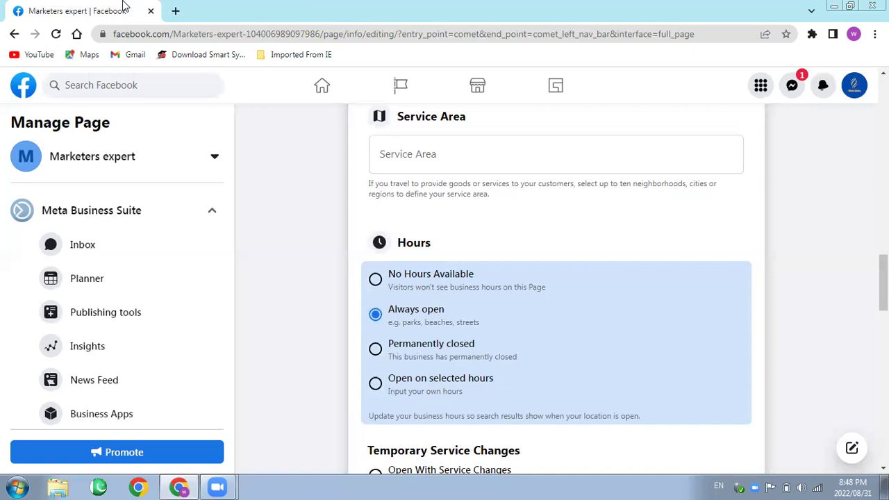
Switch the Hours setting to Open on selected hours and set Monday's opening time to 8:15 AM
left_click(376, 385)
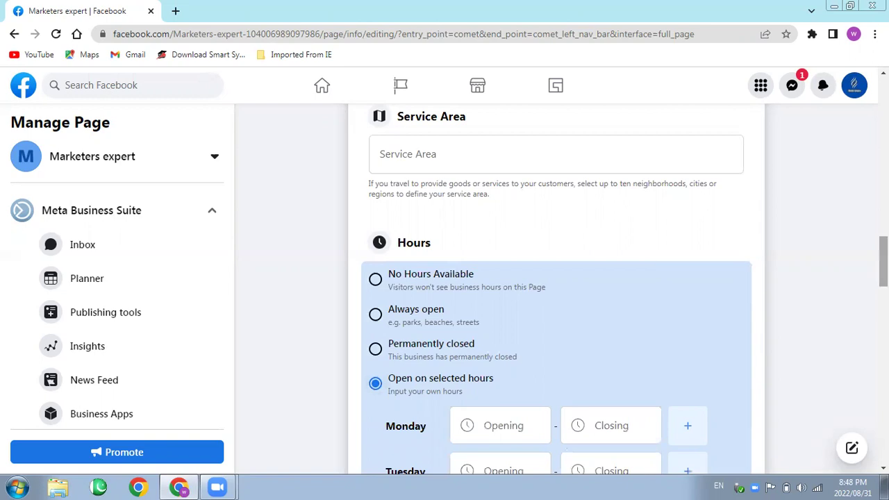
left_click_drag(883, 263, 883, 283)
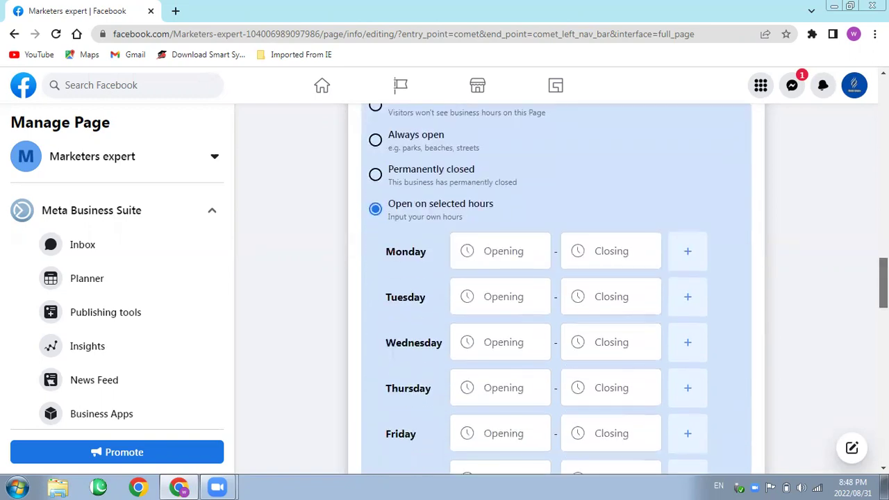
left_click(476, 252)
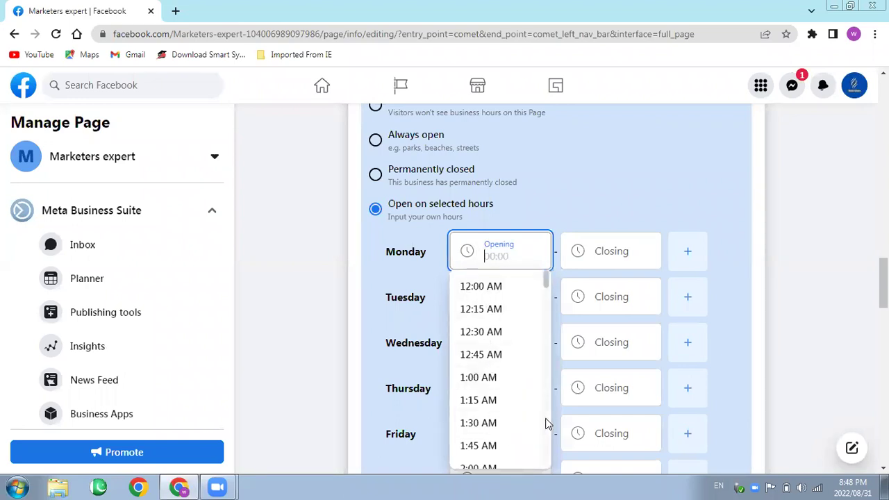
scroll(548, 427, "down", 9)
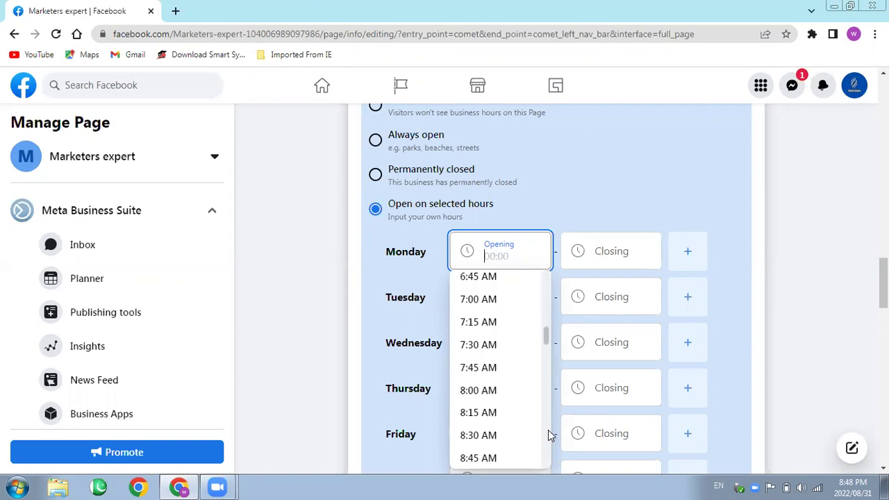
left_click(486, 417)
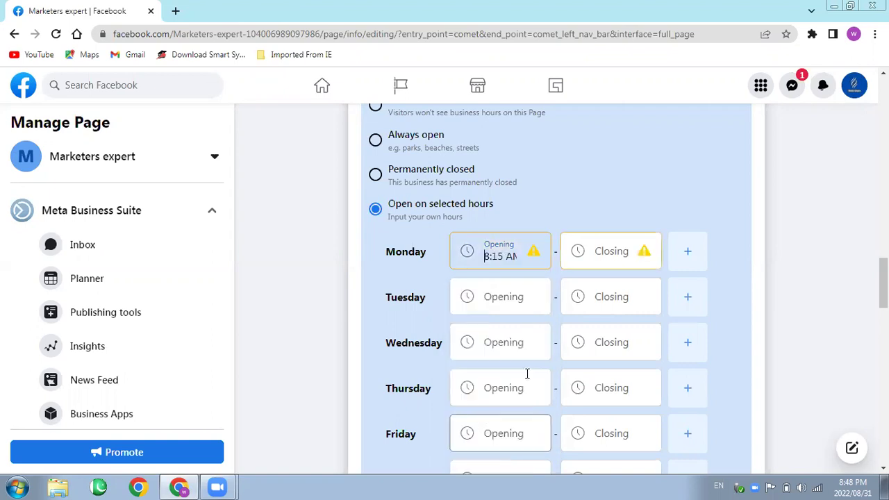
Set Monday's closing time to 5:15 AM and clear the Monday hours entry
left_click(595, 257)
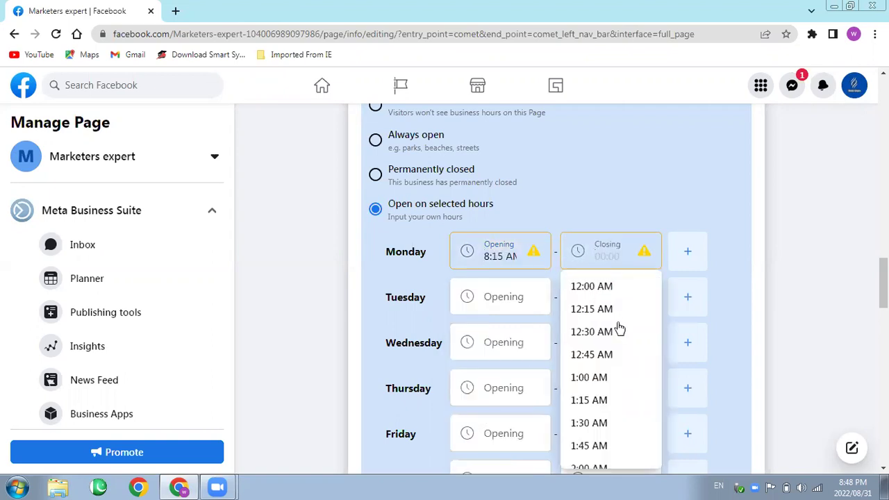
scroll(659, 362, "down", 5)
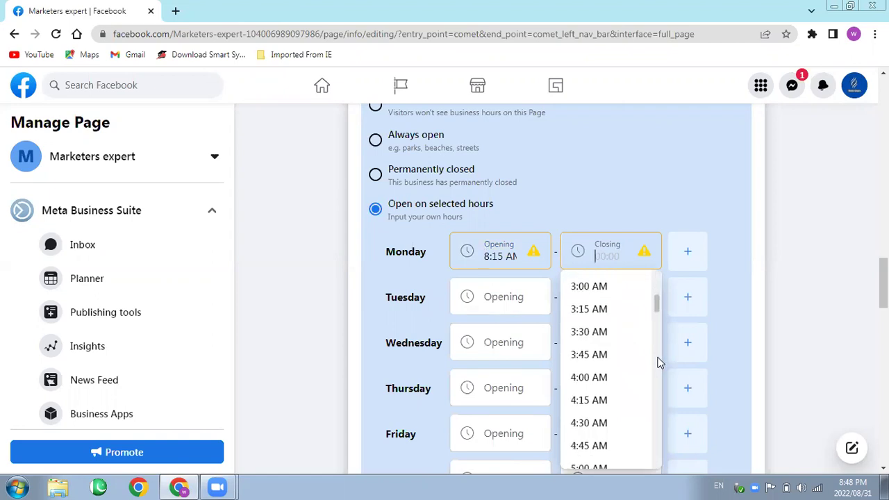
scroll(660, 363, "down", 4)
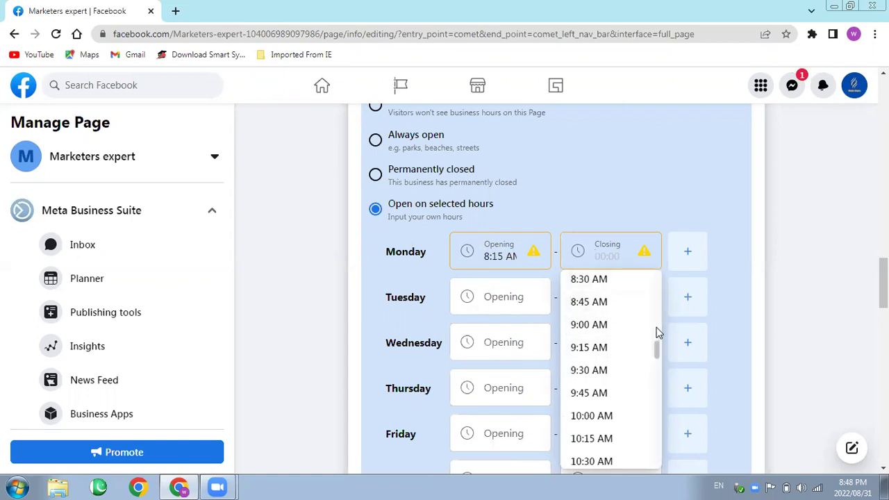
scroll(656, 330, "up", 1)
scroll(657, 332, "up", 2)
left_click_drag(657, 330, 655, 313)
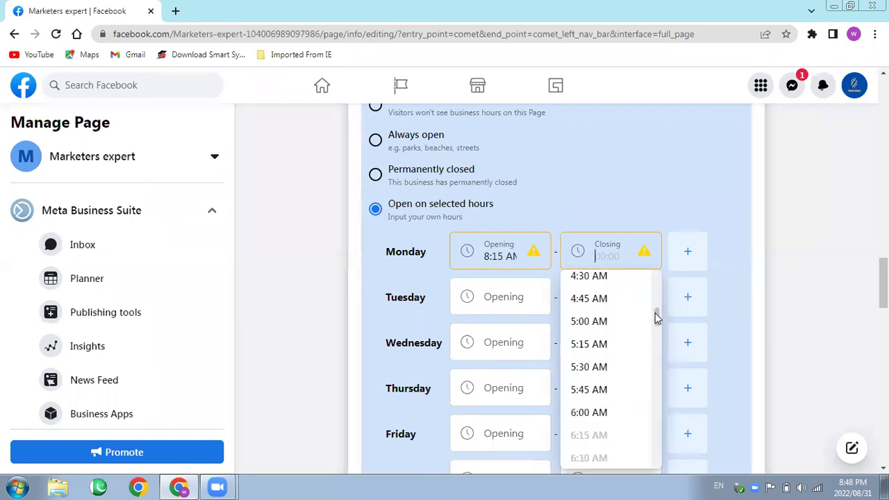
left_click(590, 351)
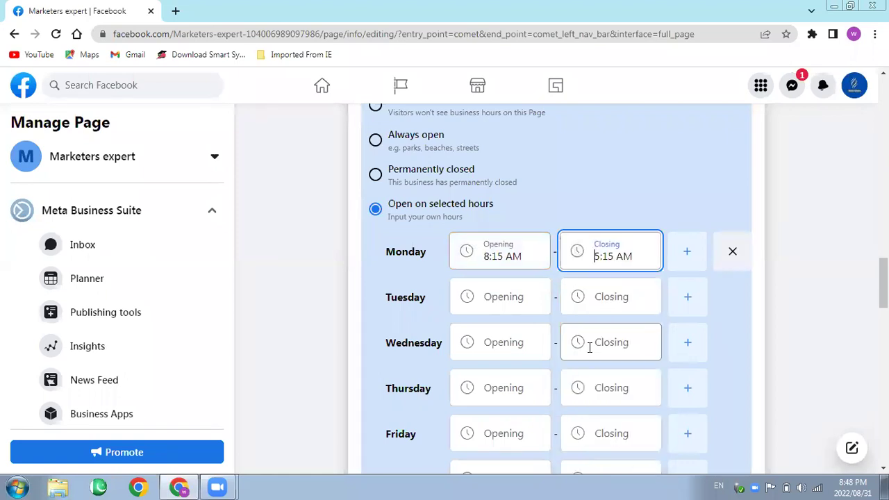
left_click(734, 252)
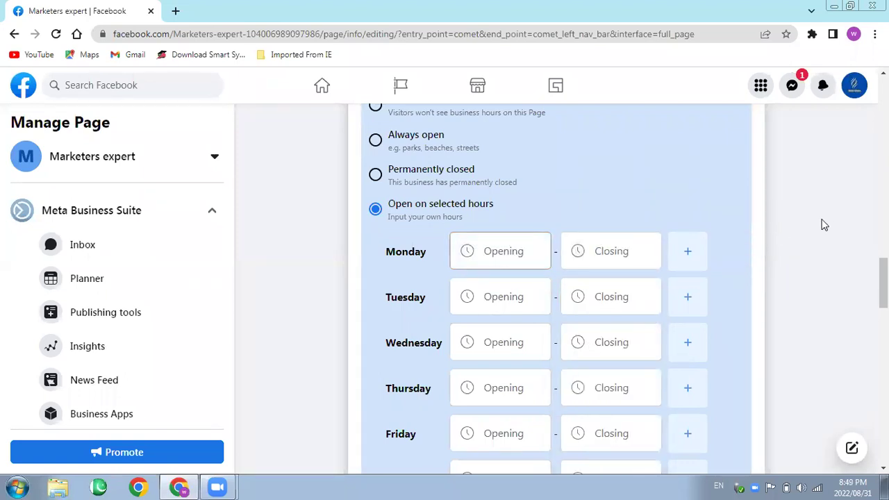
Choose Always open for the business hours and Operating as Usual for Temporary Service Changes
left_click(375, 139)
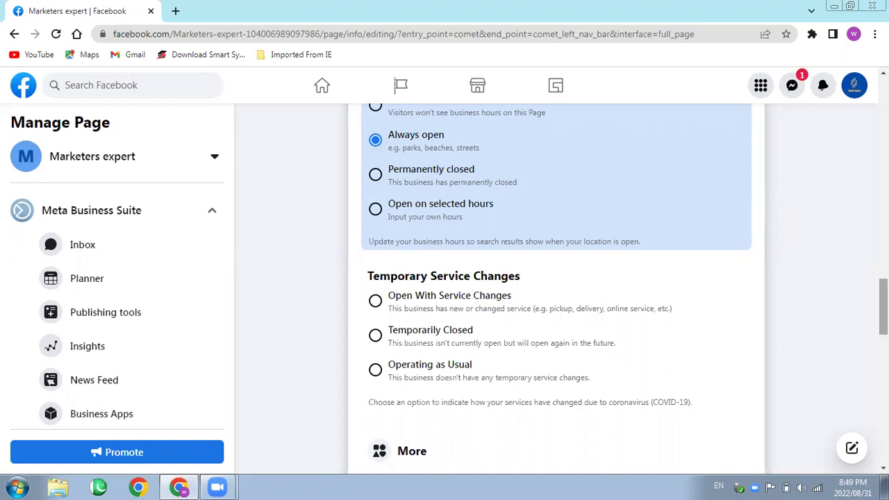
scroll(555, 289, "down", 1)
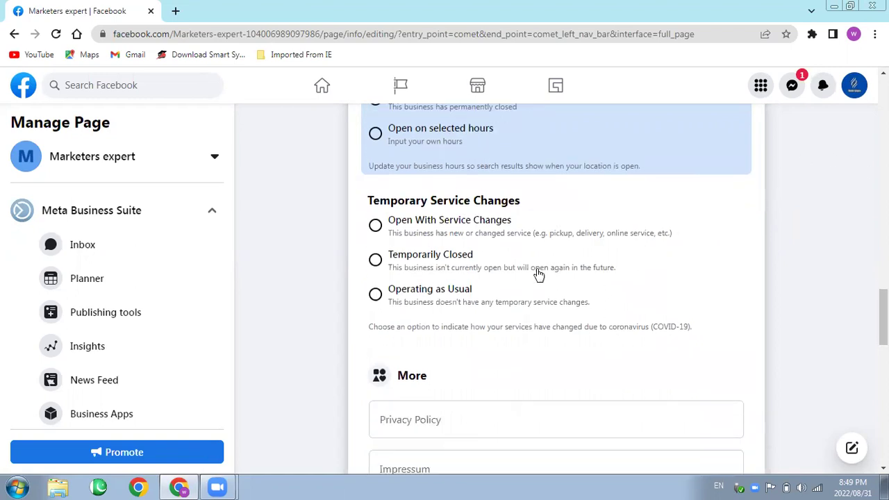
left_click(376, 296)
Examine the More, QR Code, Price Range and Currency sections, including the list of available currencies
scroll(556, 289, "down", 2)
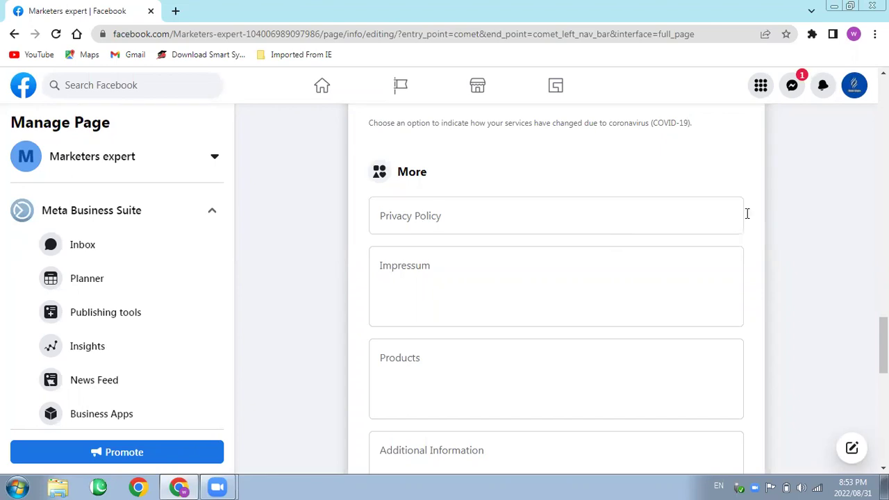
scroll(882, 348, "down", 5)
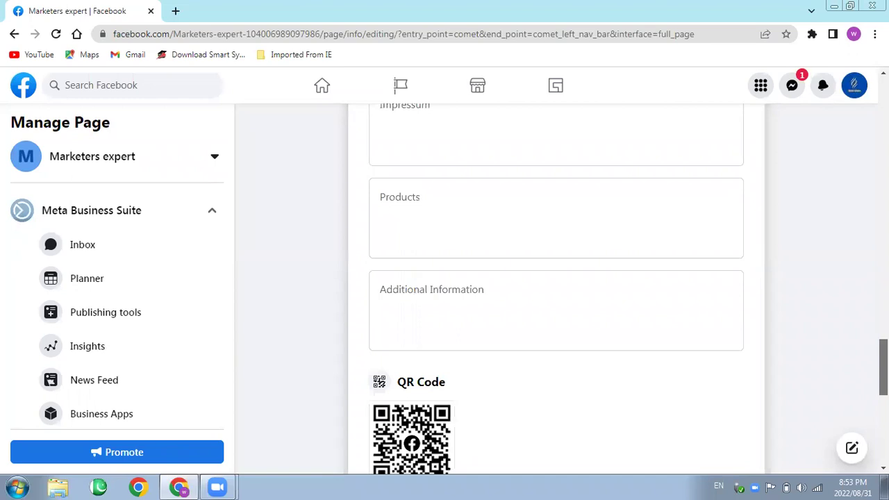
scroll(883, 389, "down", 2)
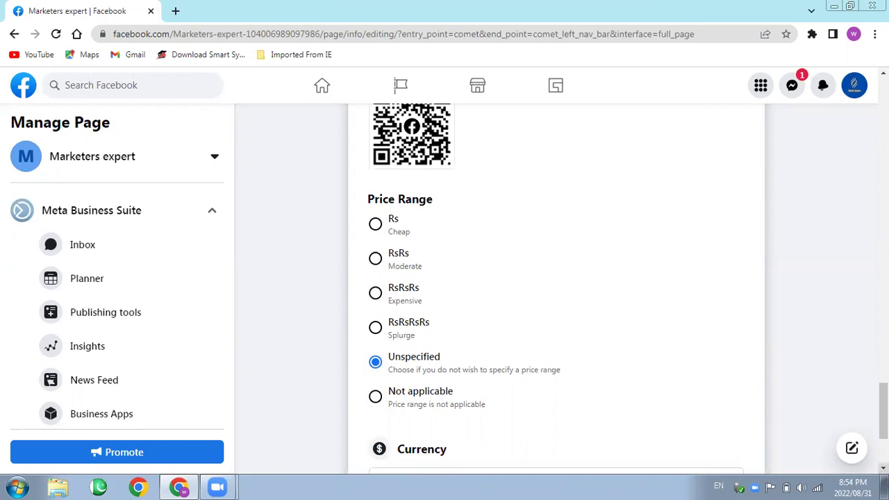
scroll(556, 289, "down", 1)
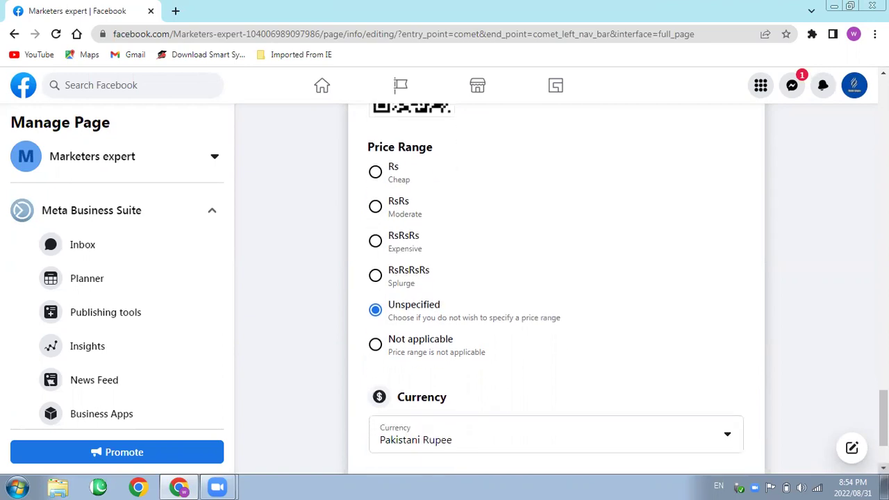
scroll(556, 289, "down", 3)
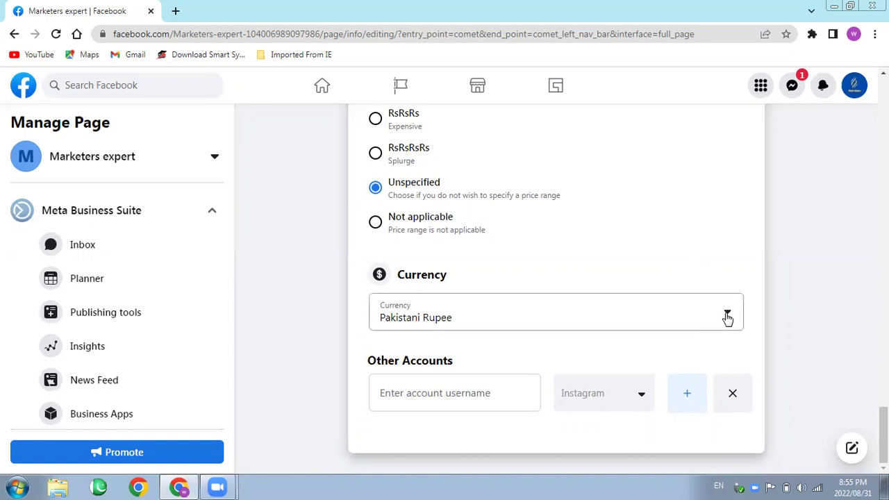
left_click(727, 317)
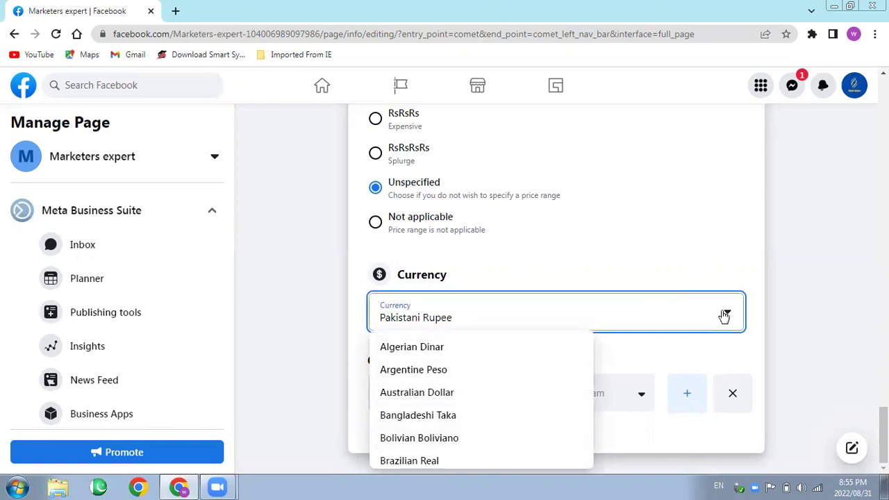
left_click(688, 323)
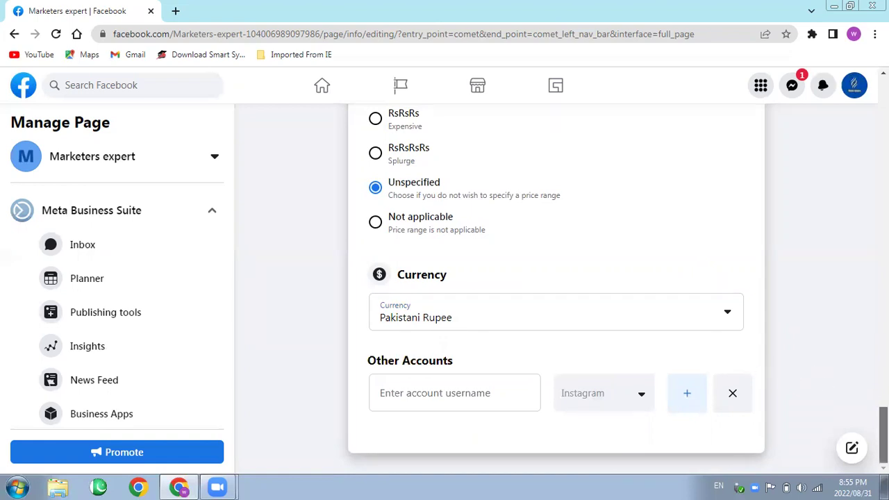
Add a second account row under Other Accounts and set its platform to YouTube
left_click(494, 393)
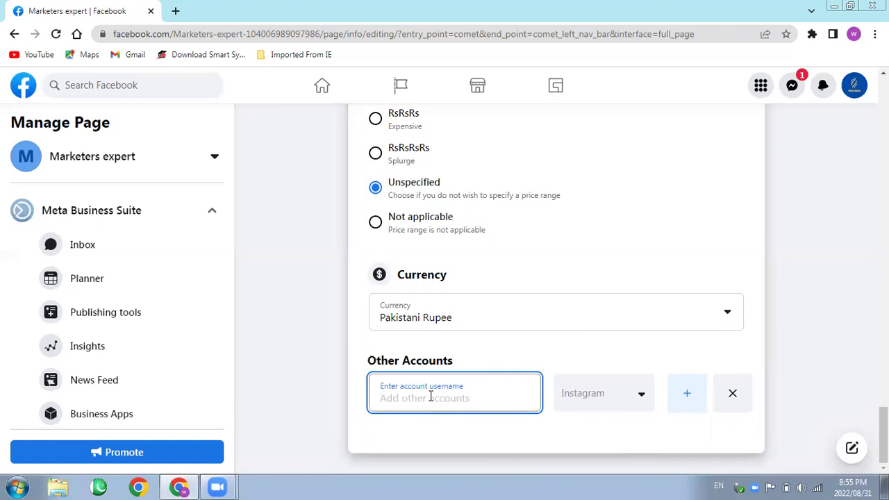
left_click(688, 403)
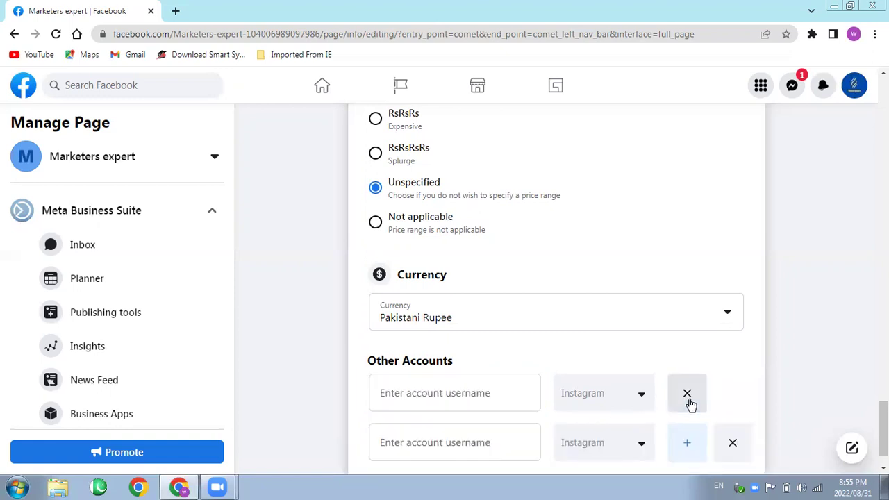
left_click(641, 451)
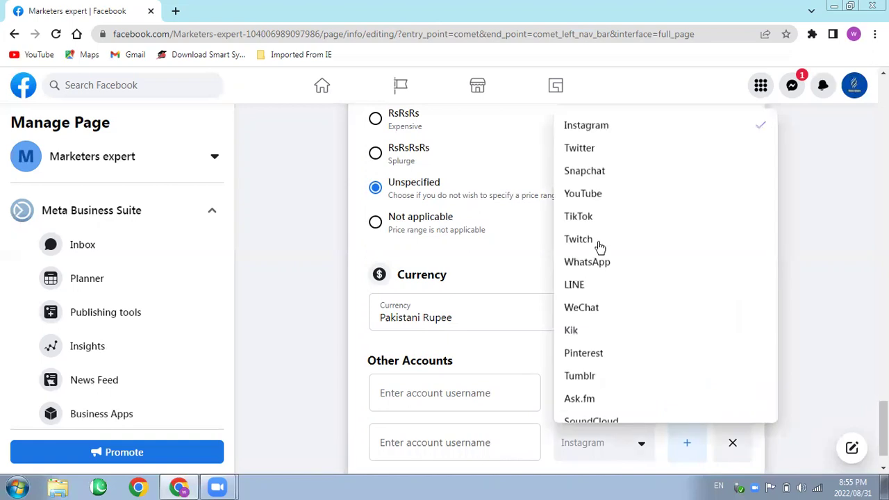
left_click(587, 201)
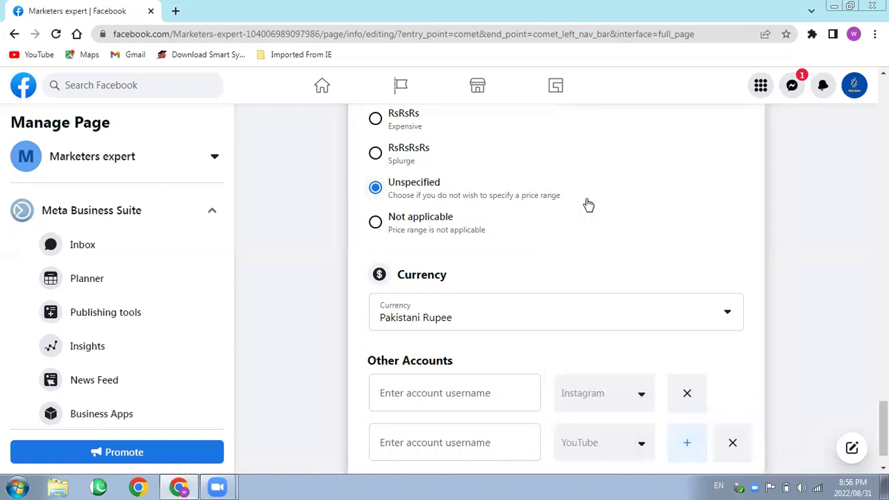
Add a third account row under Other Accounts and change the second row's platform to WhatsApp
left_click(685, 448)
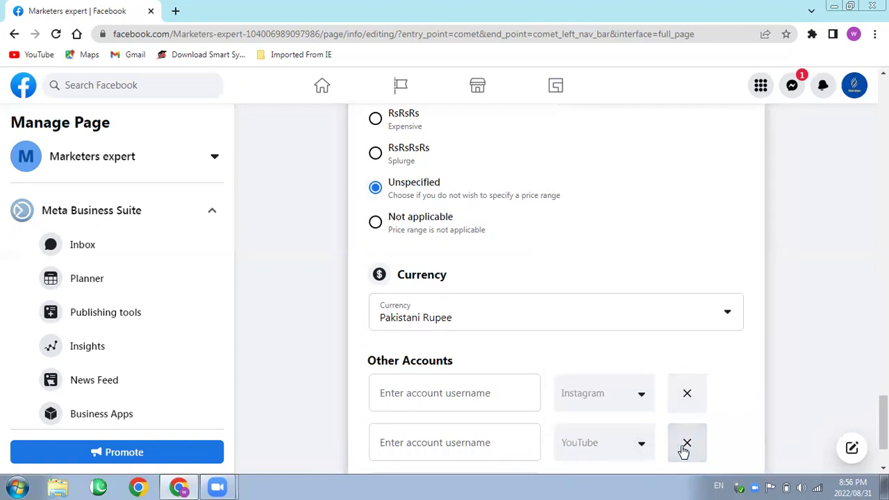
left_click(641, 448)
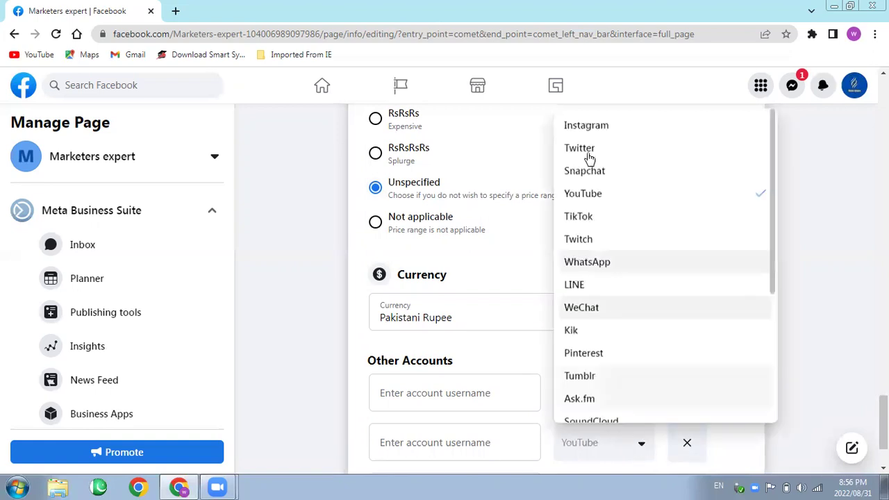
left_click(600, 264)
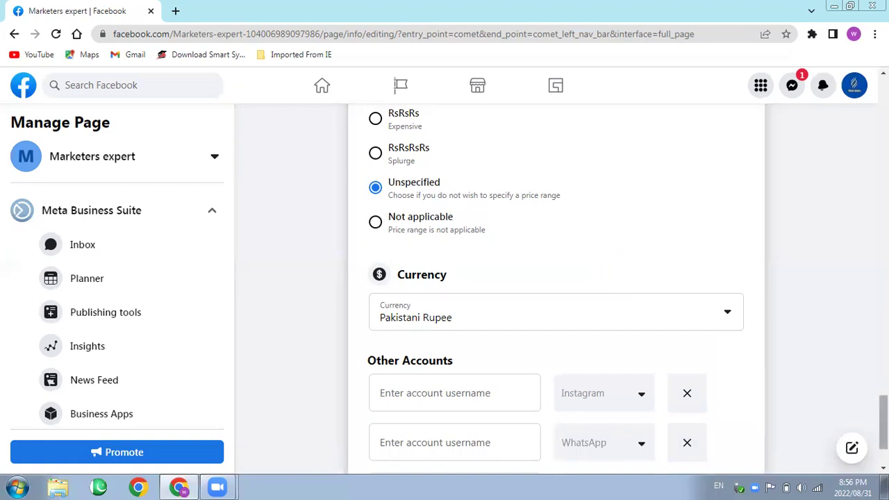
Set the platform of the third row under Other Accounts to Twitter
scroll(556, 292, "down", 2)
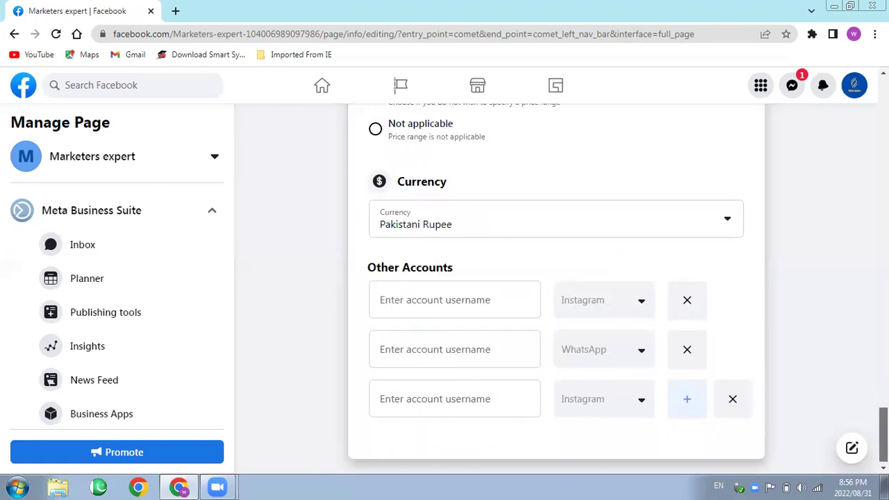
left_click(641, 404)
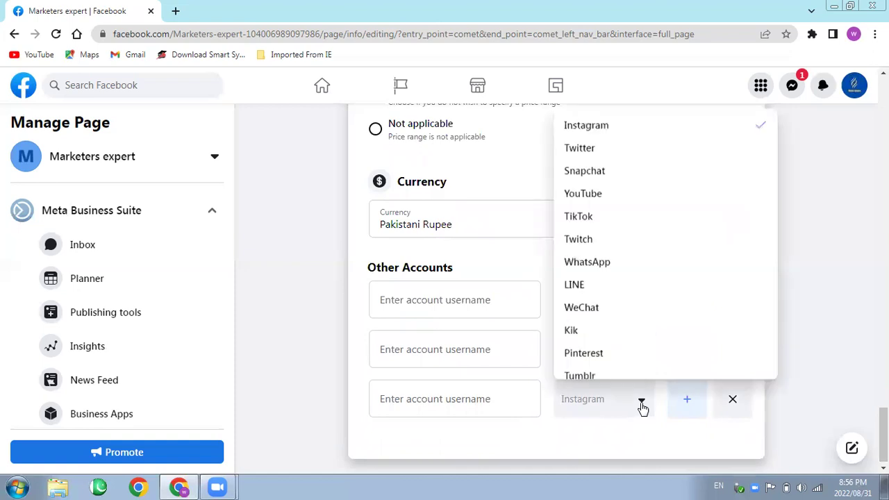
left_click(629, 153)
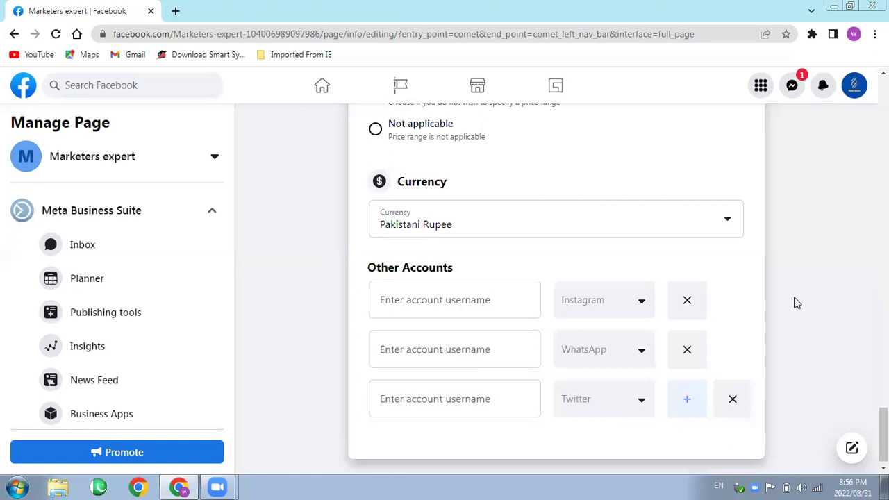
Examine the full list of platforms available for the third row under Other Accounts without changing the selection
left_click(641, 405)
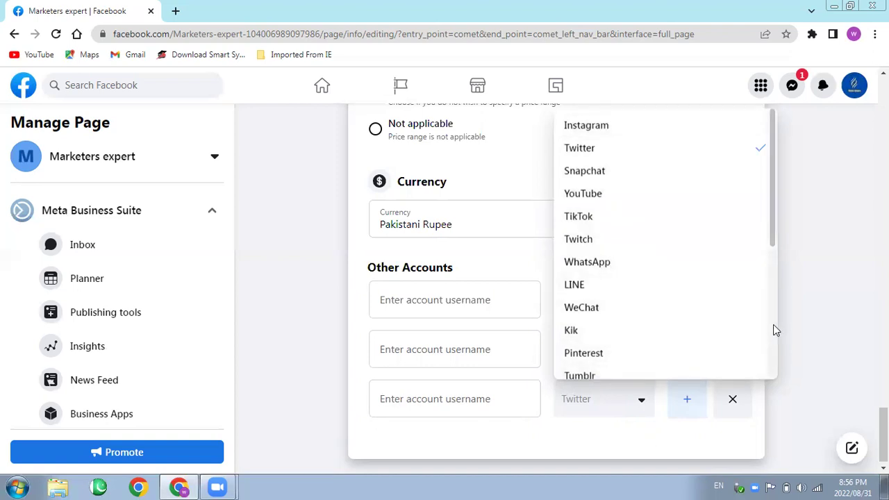
scroll(775, 331, "down", 3)
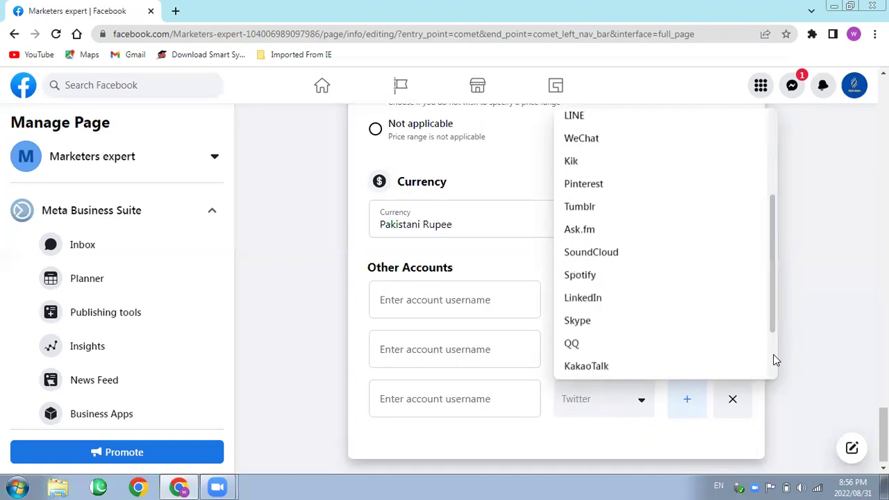
scroll(775, 359, "down", 2)
left_click(839, 314)
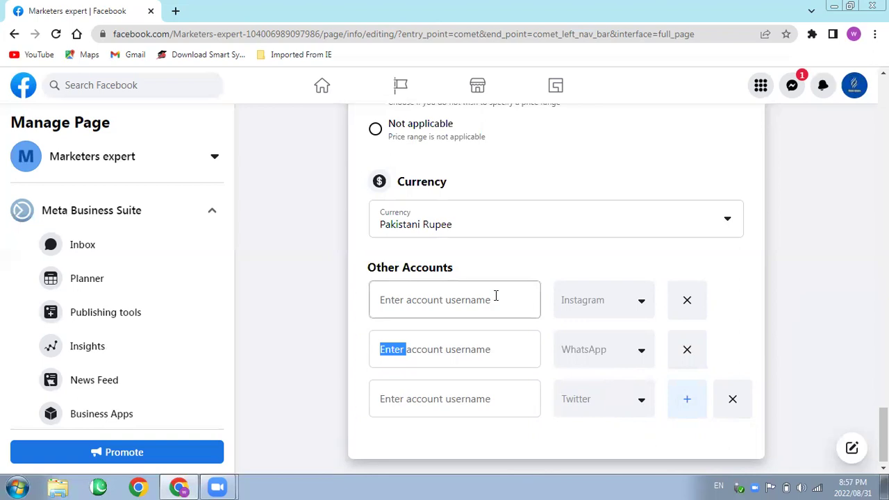
left_click(641, 406)
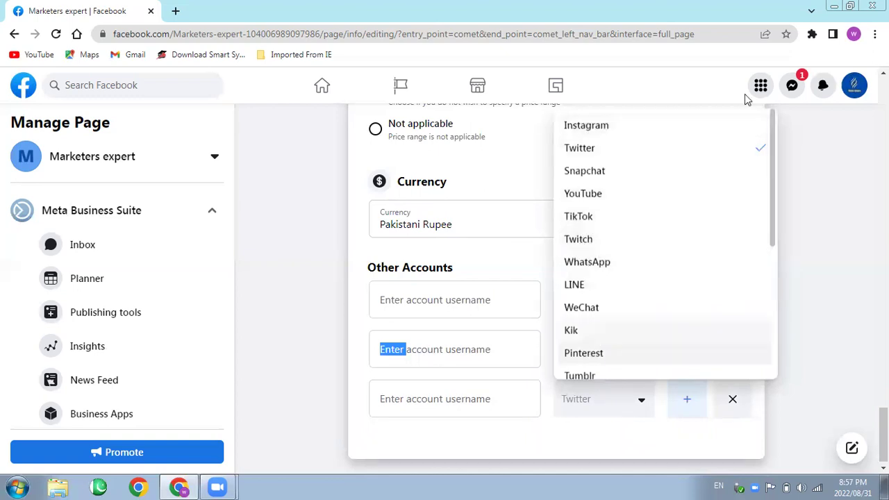
left_click(797, 252)
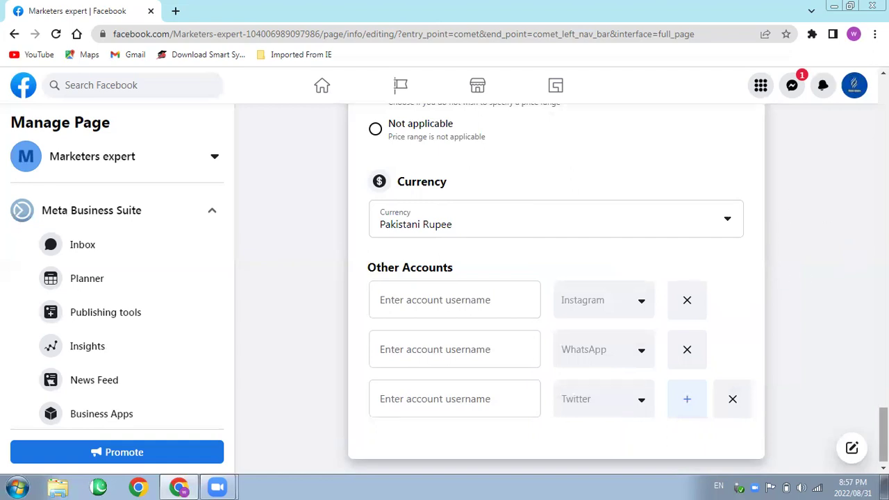
Review the whole Edit Page info form, from General and Categories through contact details, Location, Hours and the More section
scroll(556, 277, "up", 4)
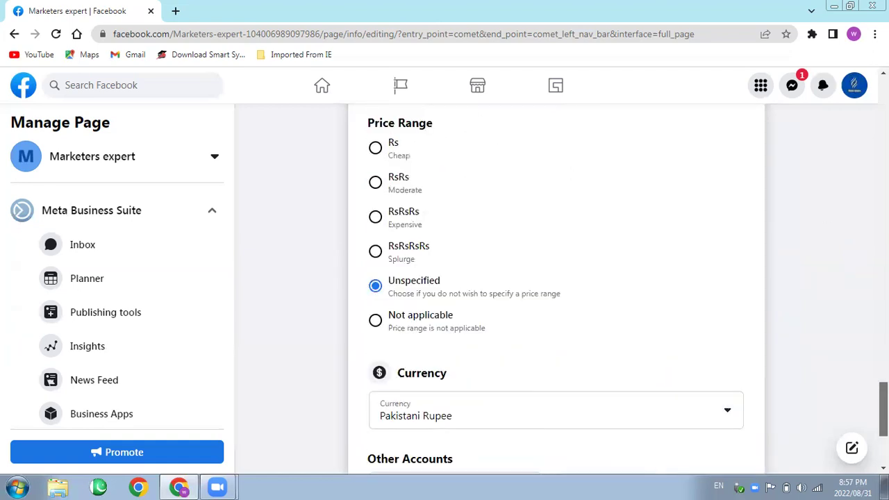
scroll(556, 278, "down", 1)
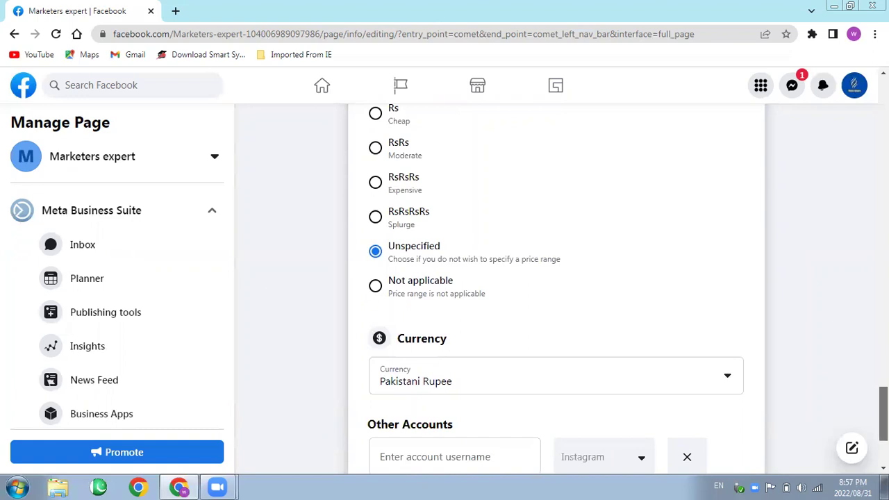
scroll(556, 289, "up", 15)
scroll(556, 289, "up", 10)
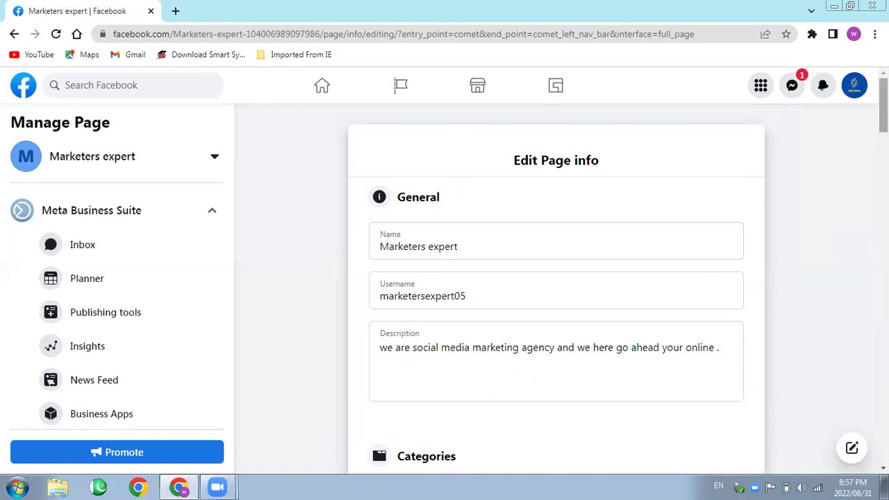
scroll(556, 296, "down", 1)
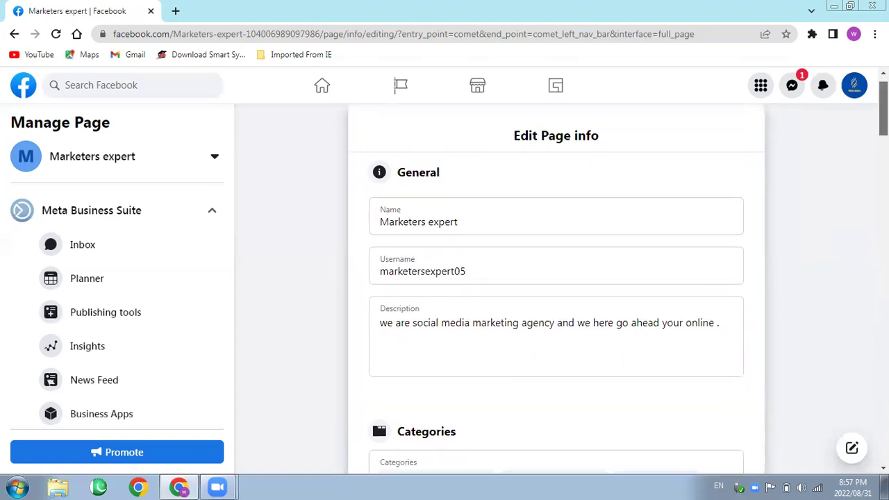
scroll(450, 331, "up", 1)
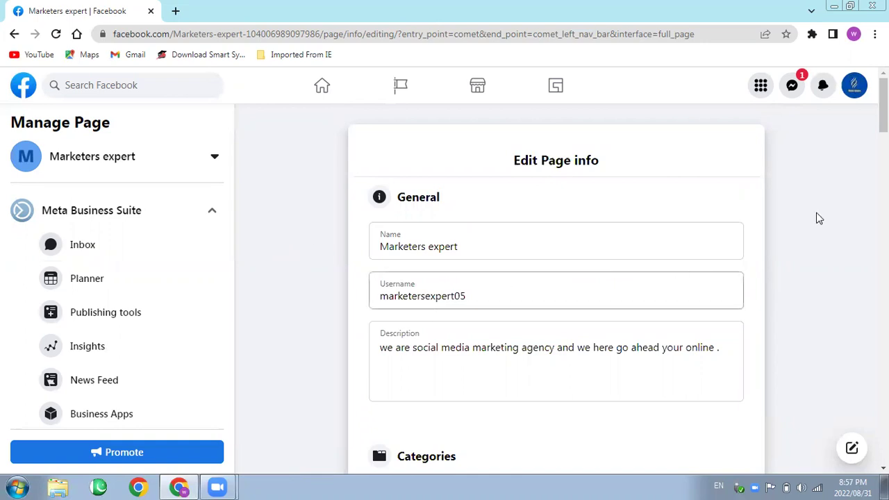
scroll(556, 292, "down", 4)
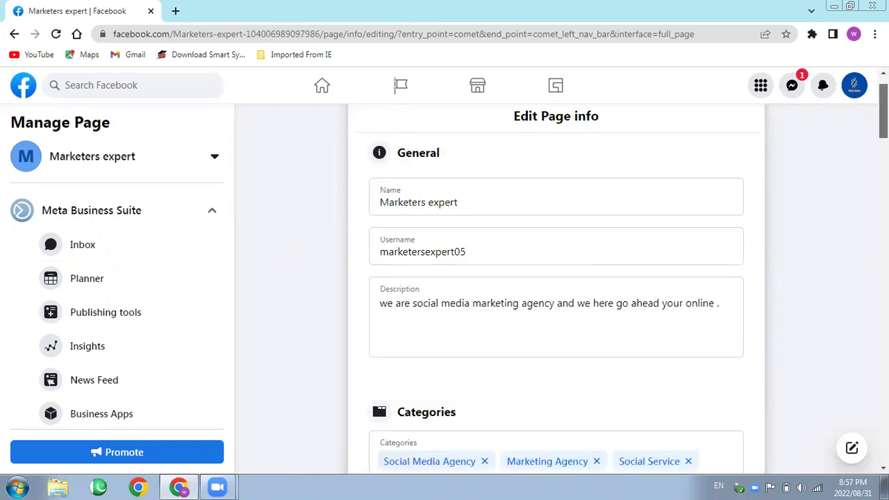
scroll(556, 292, "down", 8)
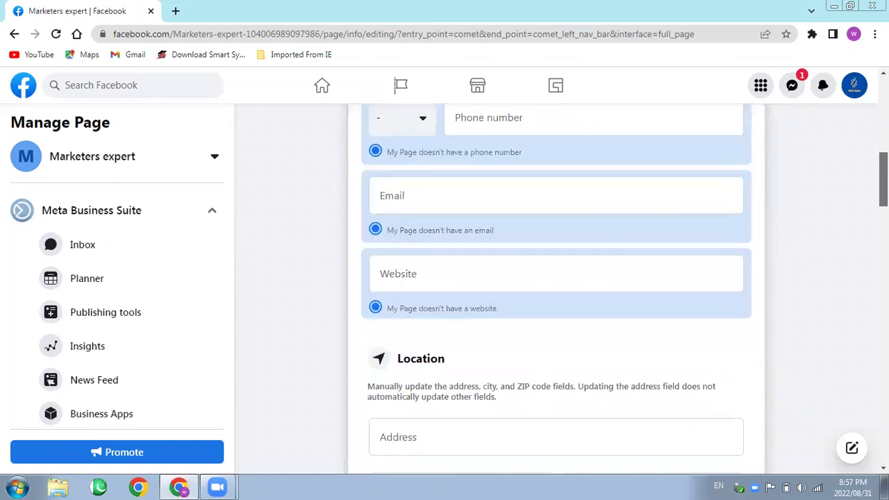
scroll(555, 292, "down", 6)
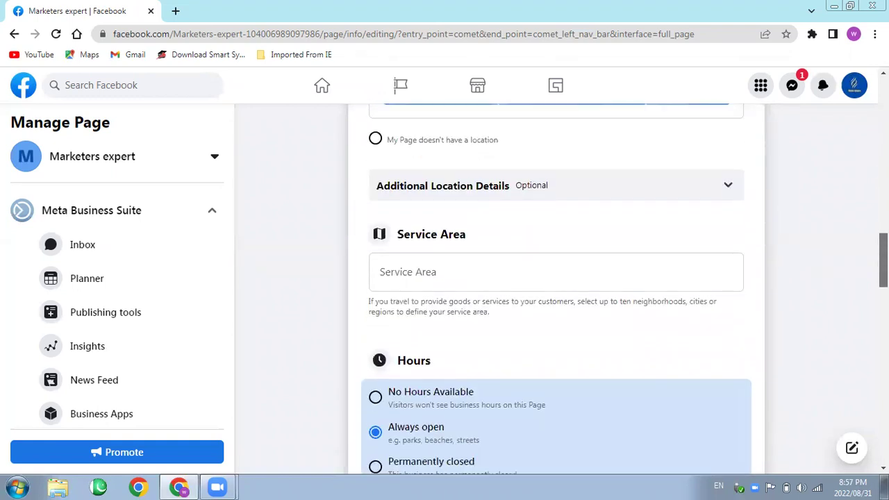
scroll(556, 291, "down", 5)
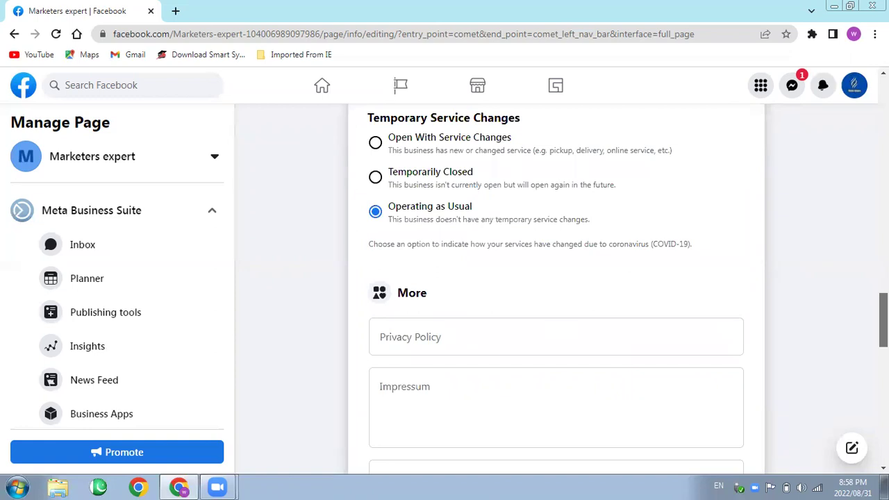
scroll(556, 291, "down", 3)
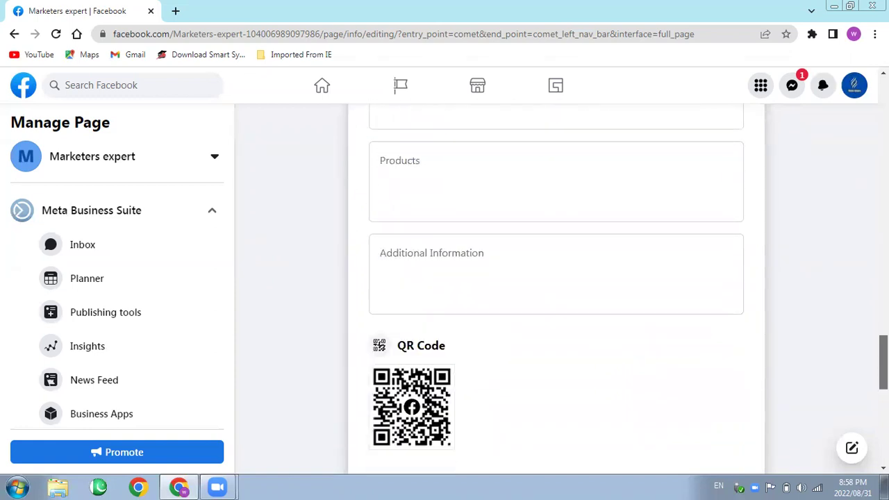
In the Products field, enter the heading "services:" with "face book page create" on the line below it
scroll(556, 292, "up", 2)
scroll(527, 374, "up", 1)
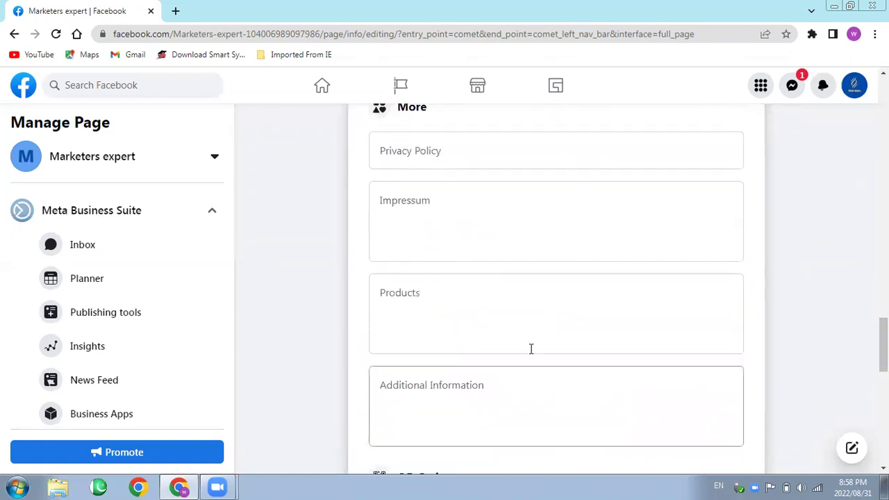
left_click(398, 289)
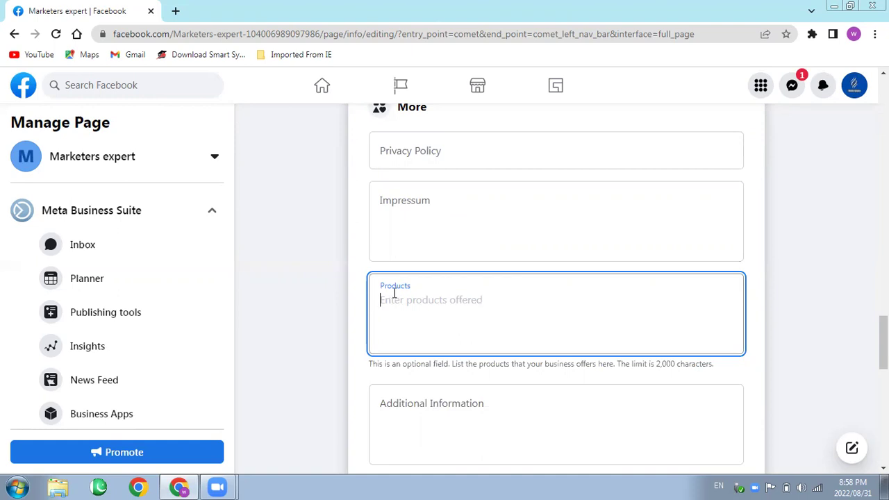
type("services")
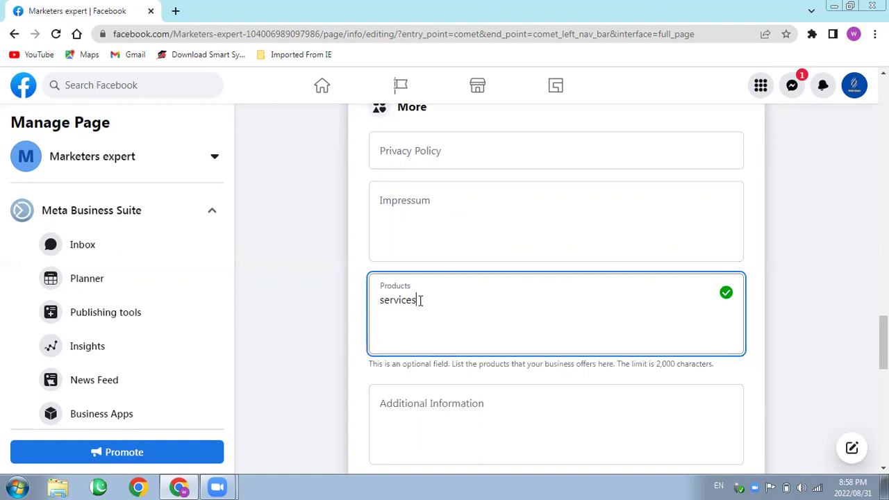
type(":")
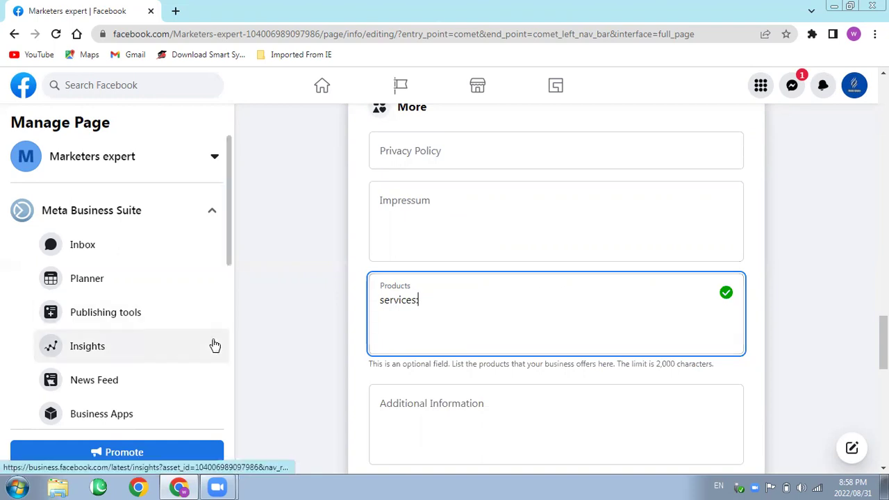
key("Return")
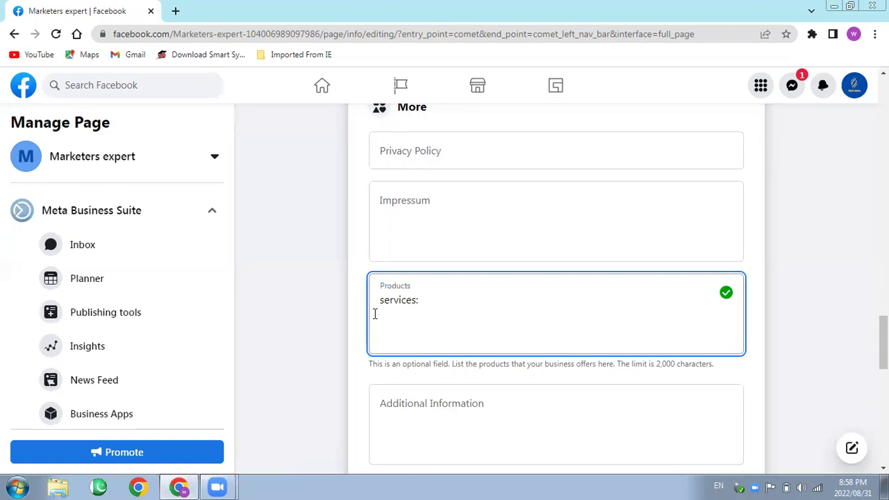
type("facebook page")
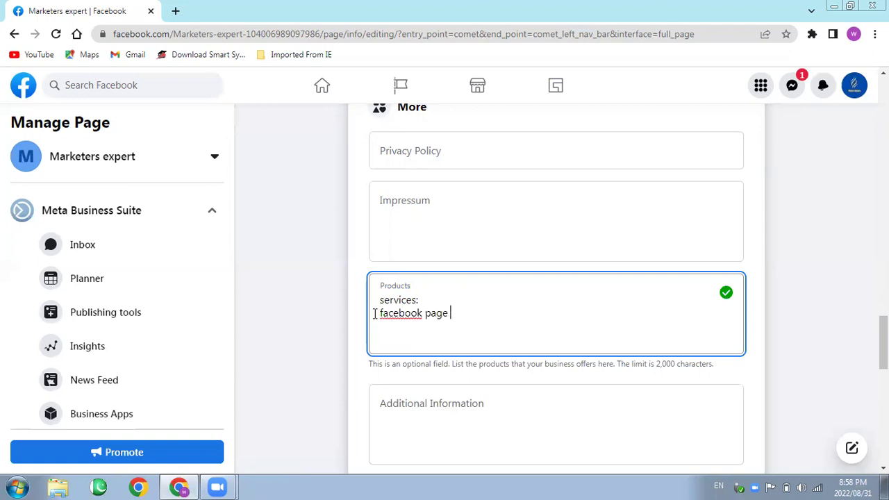
type(" creat")
left_click(399, 313)
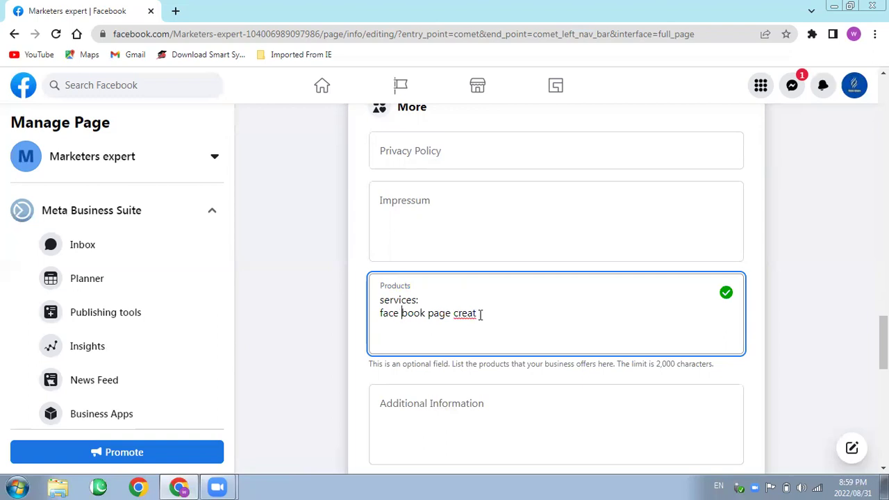
type("e")
Add the service lines "business name", "logo and cover photo" and "username" to the Products list
key("Return")
type("business name")
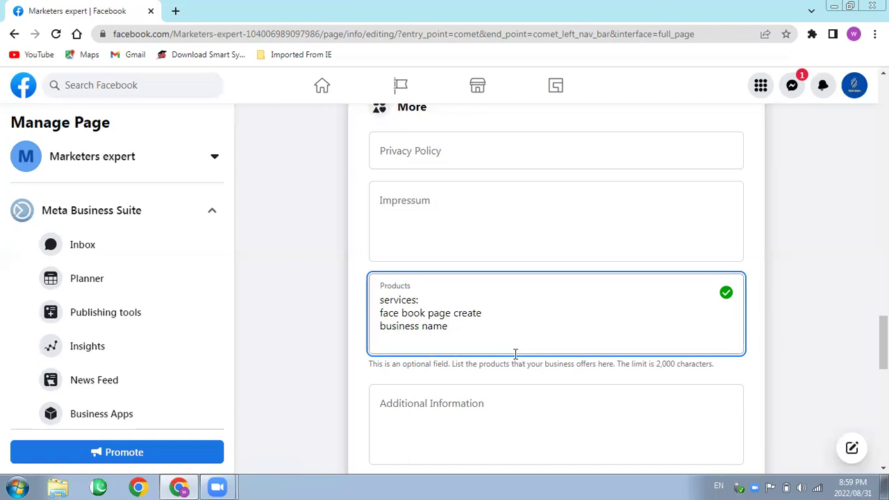
type("logo and cover photo")
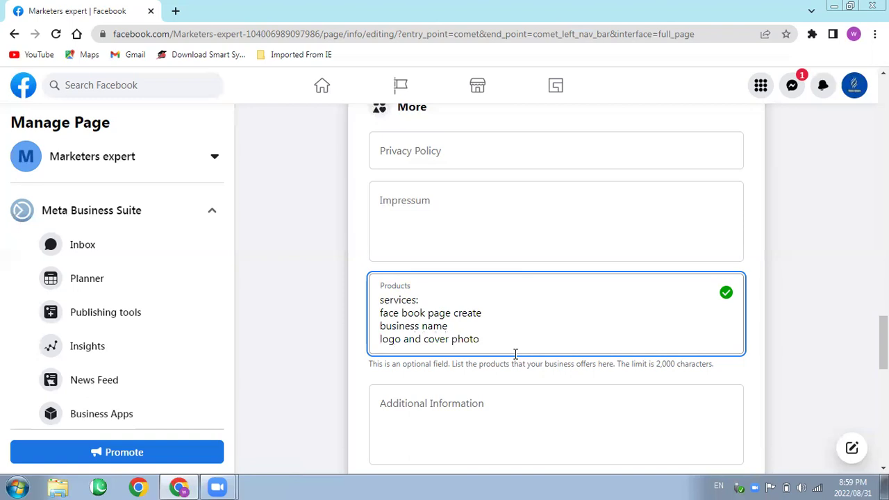
key("Return")
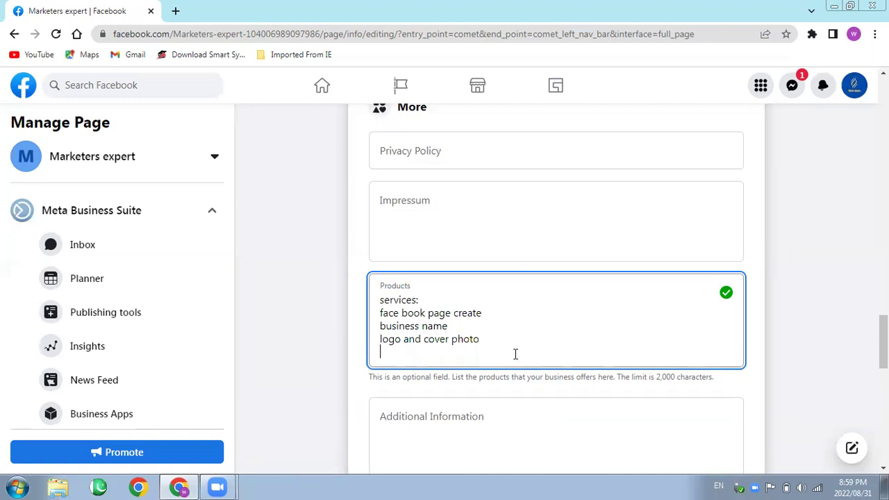
type("username")
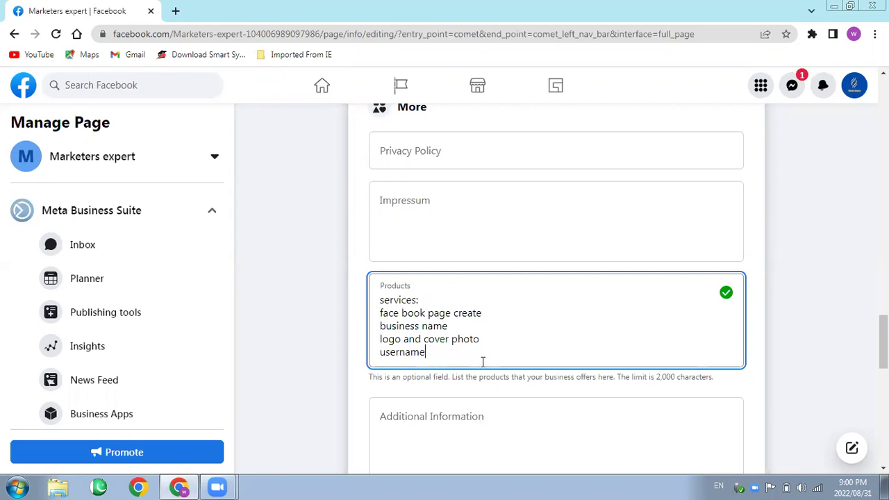
Below the services list in Products, add the heading "features:" after a blank line, with "creat your page" beneath it
scroll(438, 233, "down", 2)
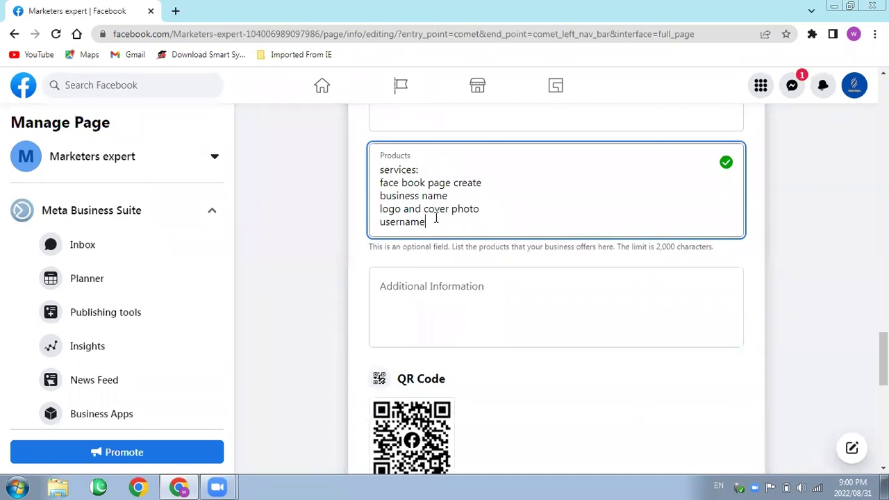
key("Return")
key("Return")
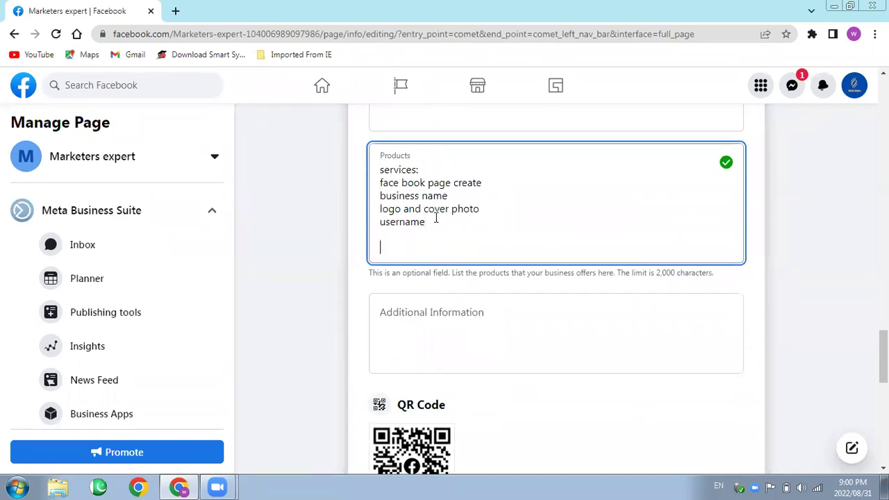
type("fea")
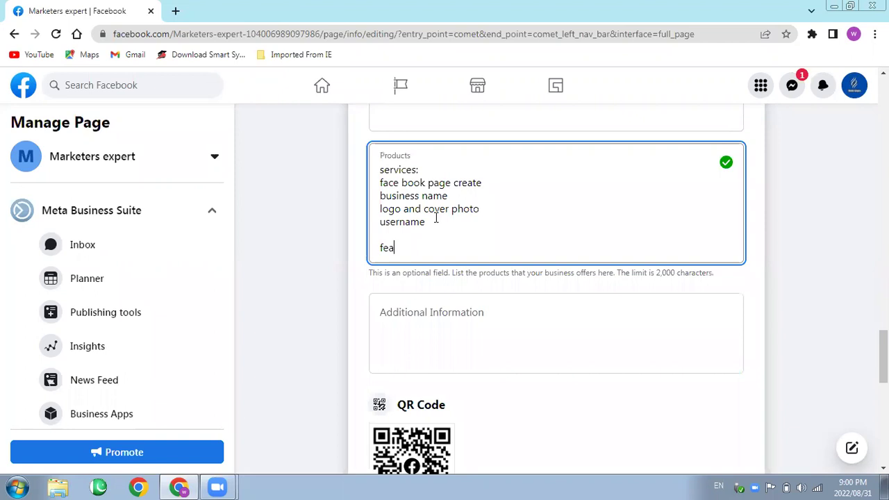
type("tures:")
key("Return")
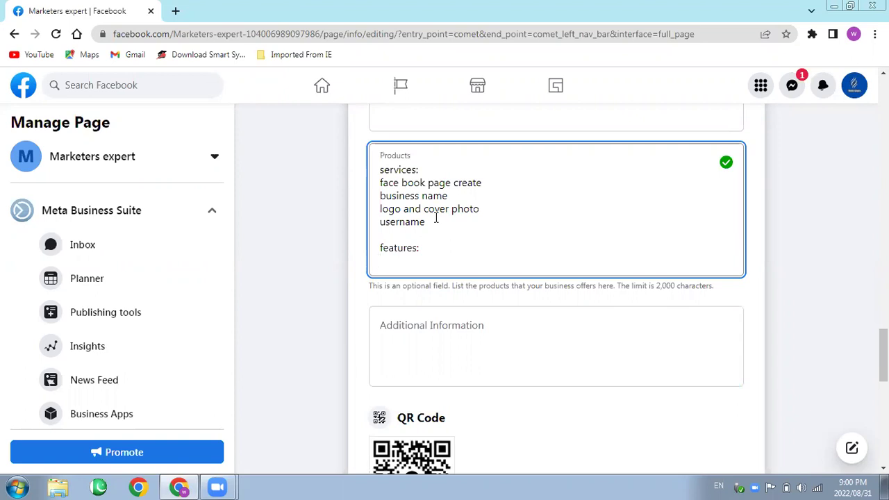
type("creat your page")
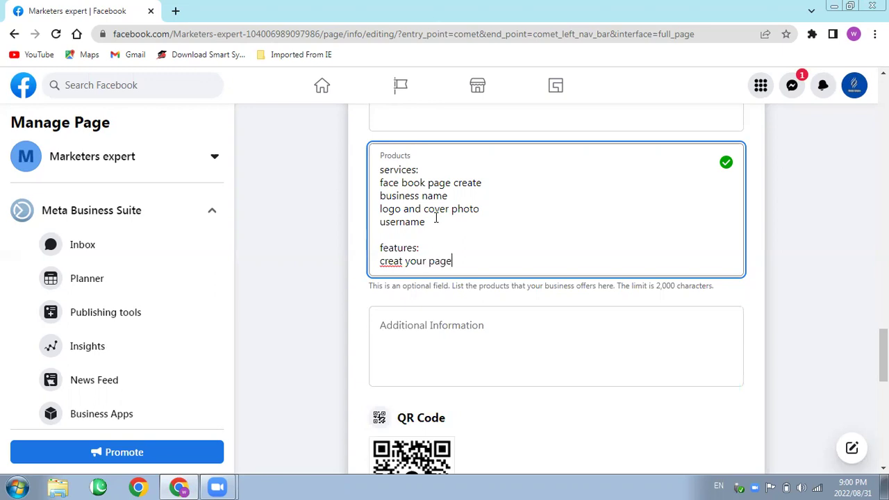
Add the feature line "cover photo" and correct the spelling of "creat" to "create" in the line above it
key("Return")
type("cover ")
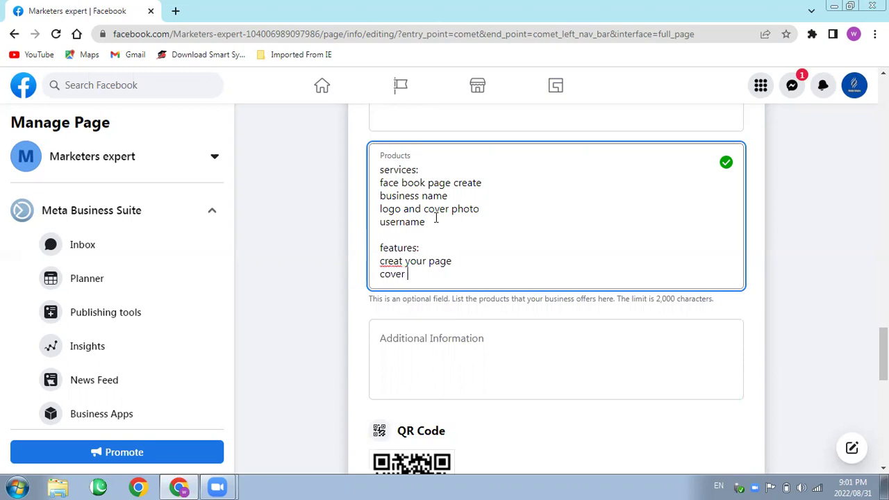
type("photo")
key("Return")
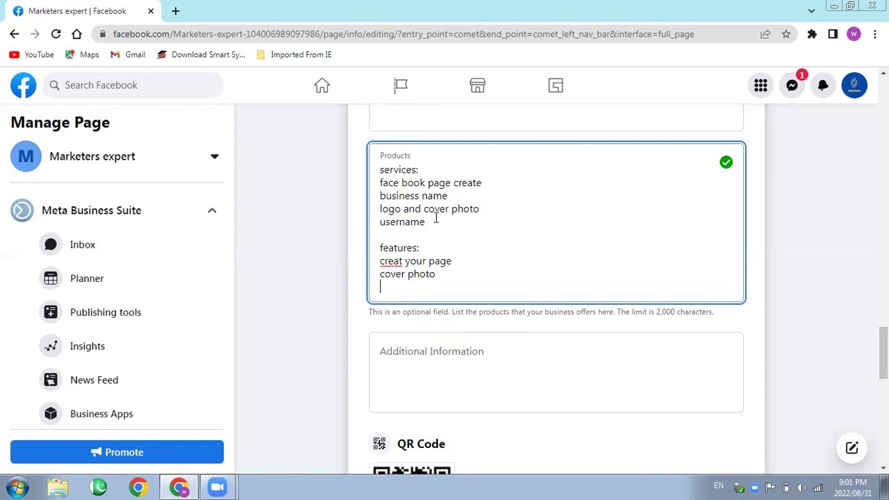
left_click(402, 261)
type("e")
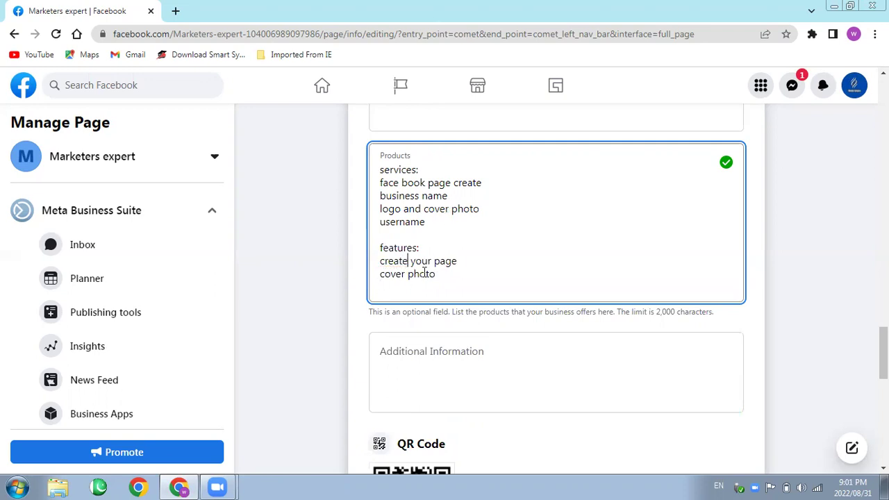
key("Return")
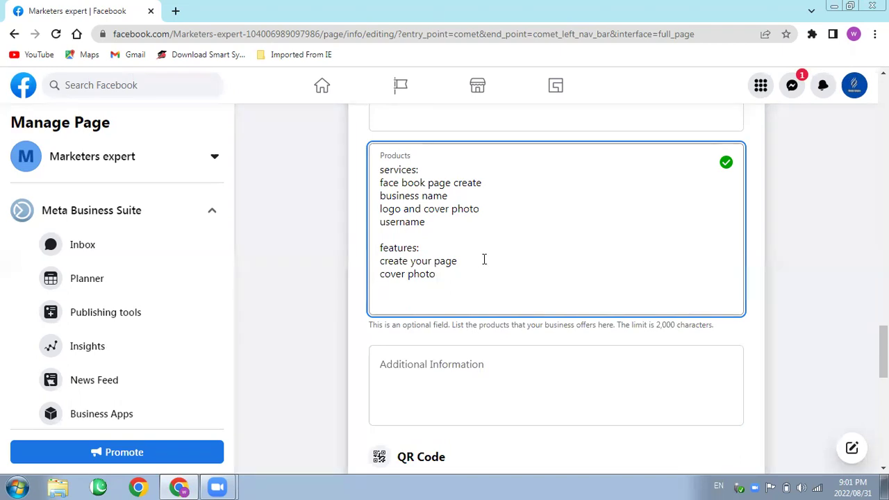
Extend the "cover photo" feature line with "and logo set" and add "page info" on the line below
left_click(442, 273)
type("and logo set")
key("Return")
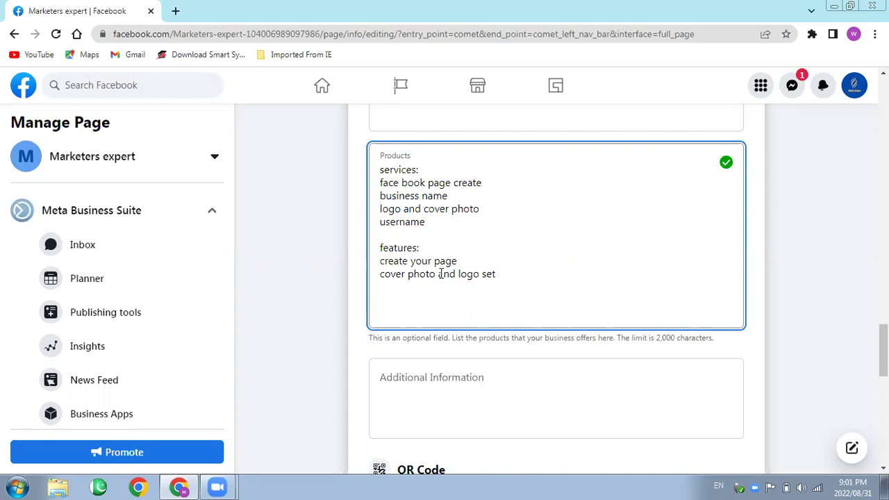
type("page info")
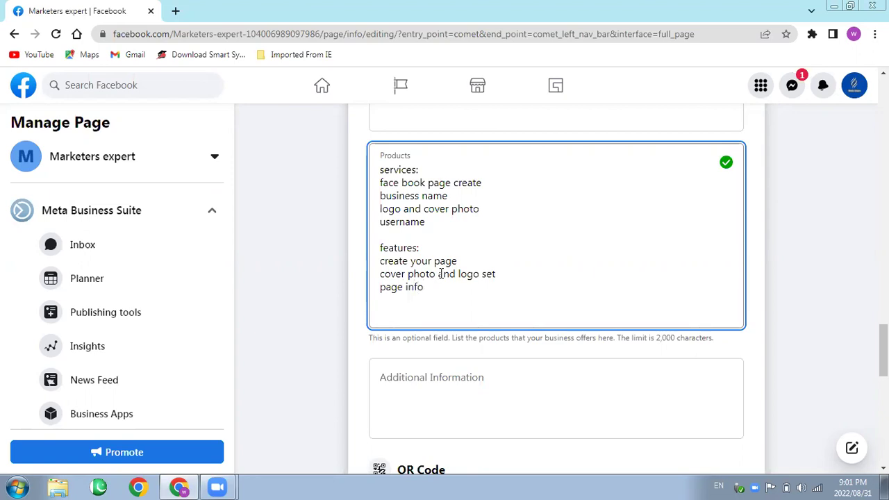
key("Return")
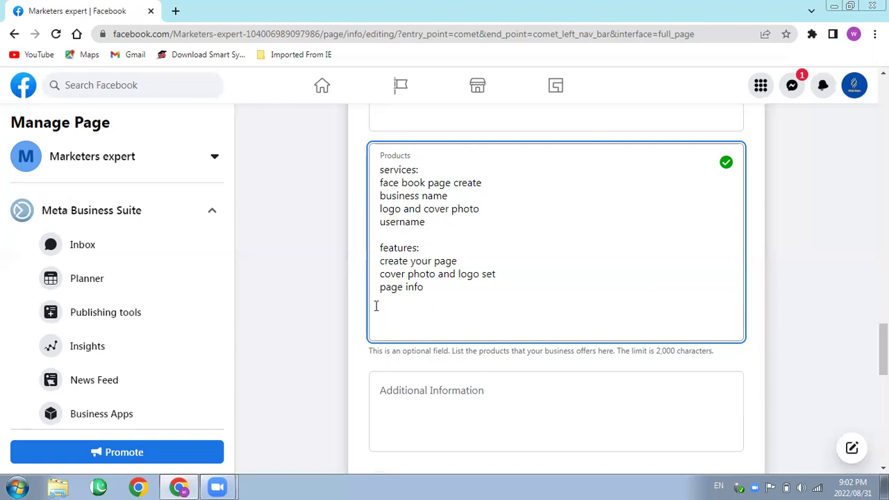
Add the heading "Requirement :" with a capital R to the Products text, one blank line below the features
key("Return")
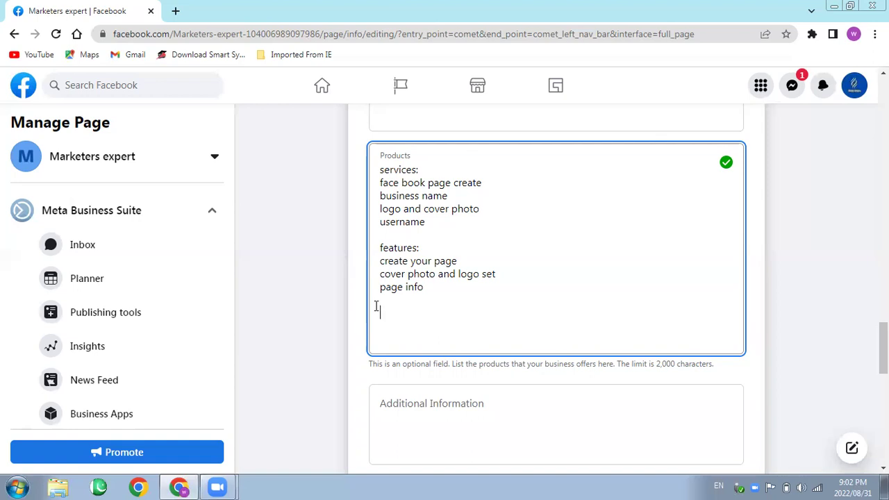
type("req")
left_click(600, 143)
left_click(451, 318)
left_click(351, 304)
left_click(405, 310)
type("uirement :")
key("Return")
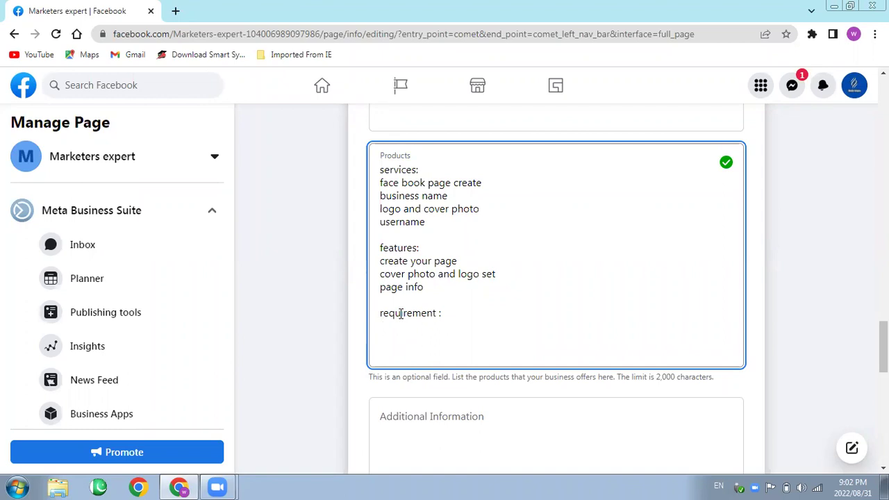
left_click(383, 316)
key("BackSpace")
type("R")
Under the Requirement heading, enter the line "name, email , location, business, services"
left_click(432, 341)
type("nam")
type("e.")
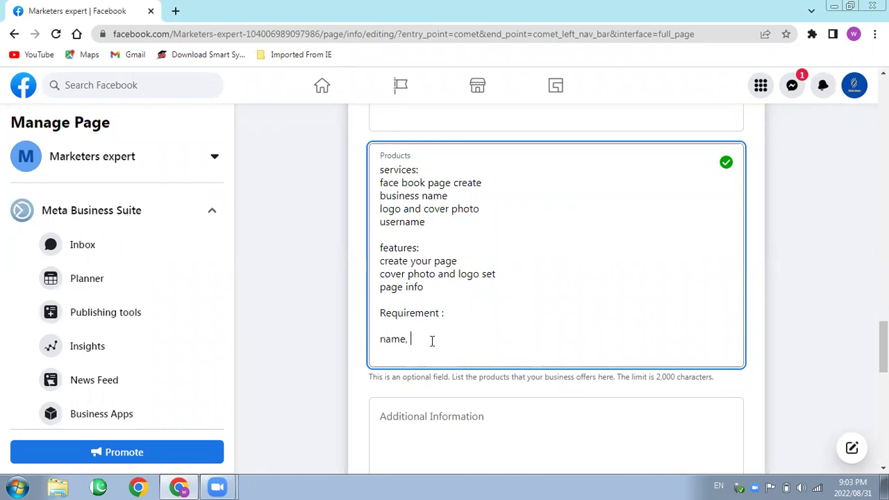
type(" email , location, ")
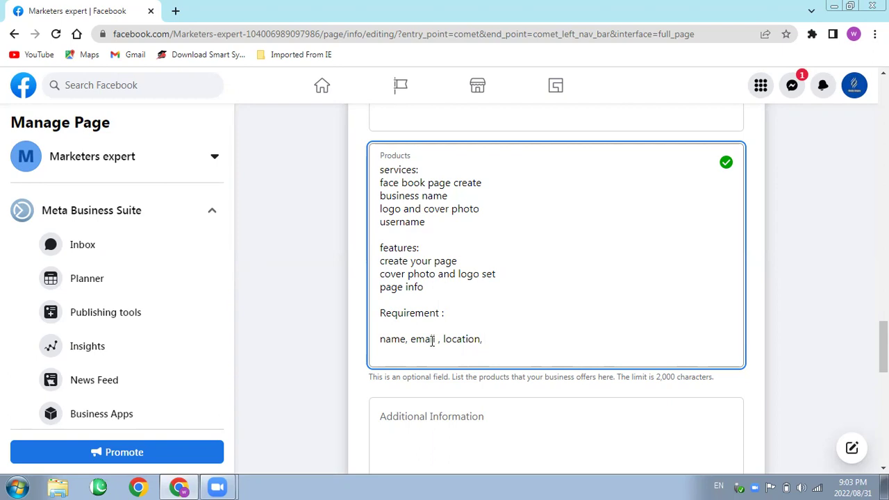
type("business,")
type("sevi")
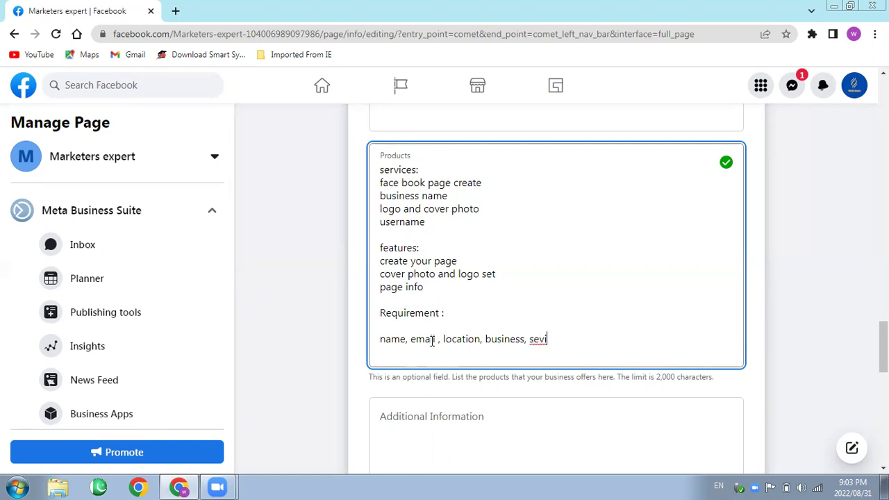
key("BackSpace")
key("BackSpace")
type("rvices")
key("Return")
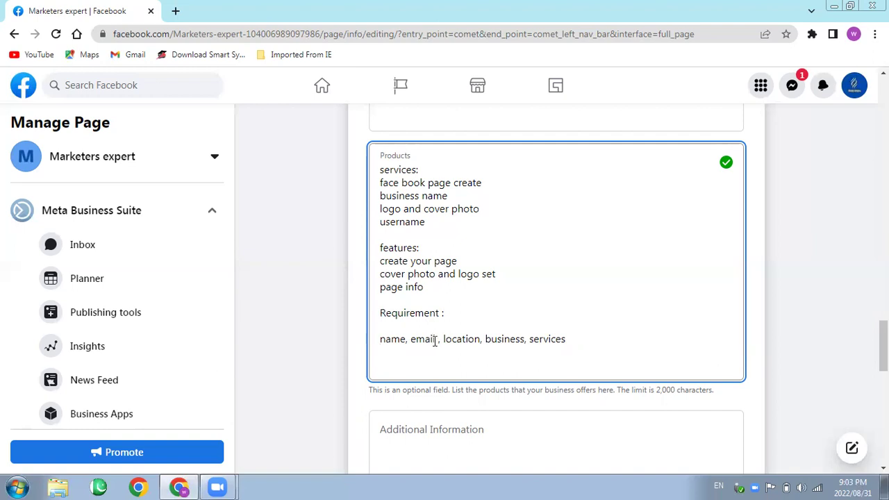
Add the heading "business details :" to the Products text, followed by the lines "business details", "verified domain" and "budge and delivery"
left_click(406, 367)
type("business details")
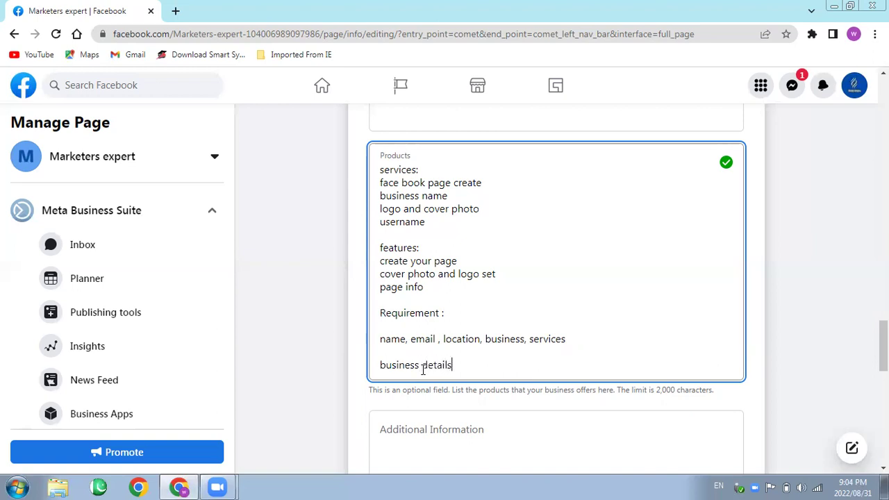
type(" :")
key("Return")
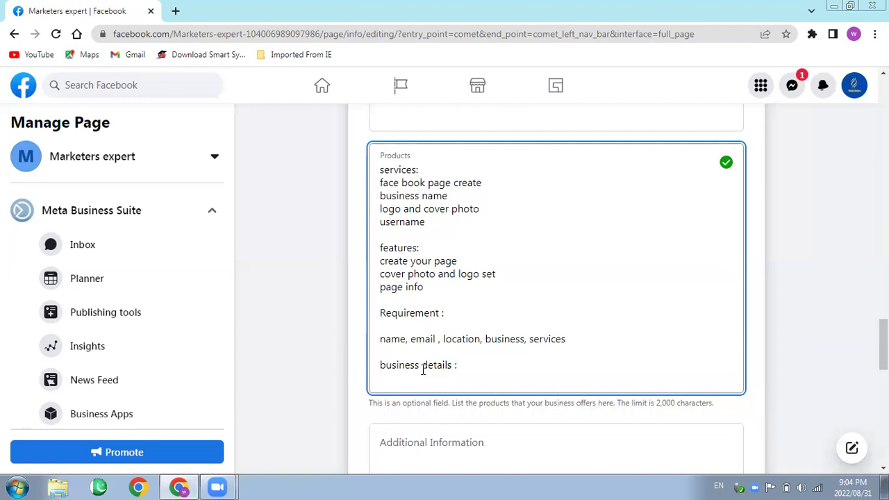
type("business details")
key("Return")
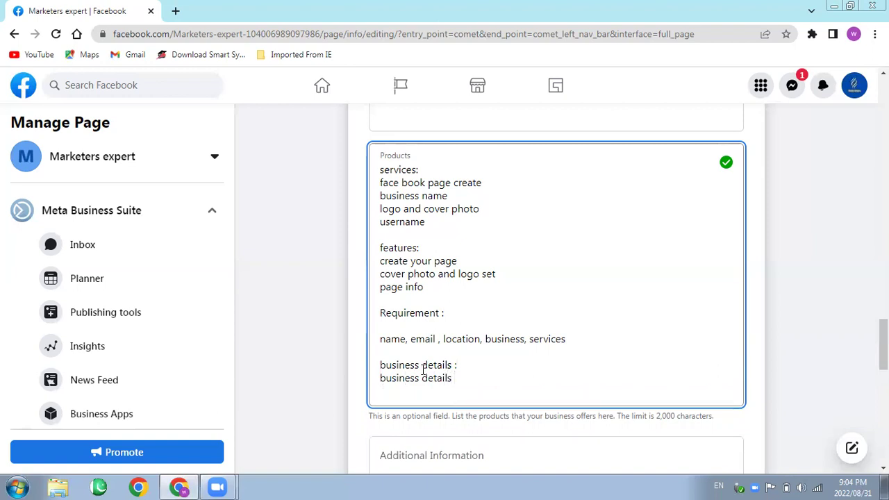
type("verified domain")
key("Return")
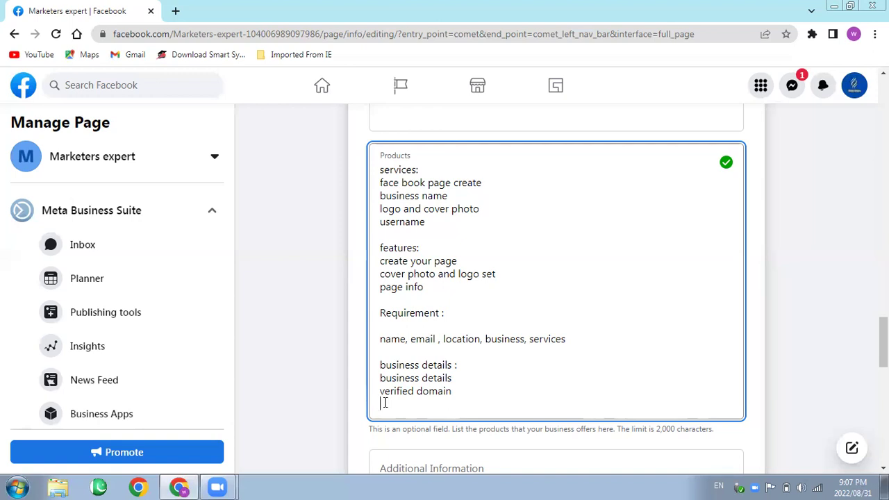
type("budge and delivery")
key("Return")
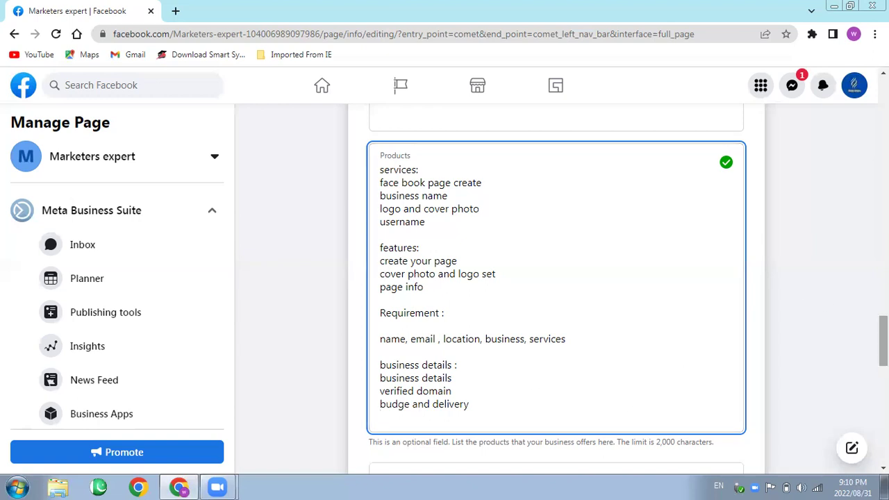
Fill Additional Information with "build a great social media presence around a candidate ,campaign , or cause learn how to win on your shedule and at your convenience."
scroll(884, 340, "down", 3)
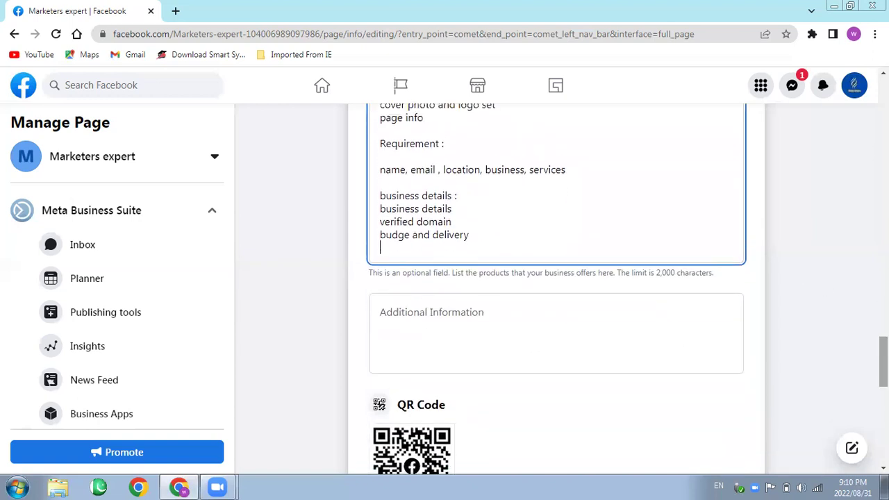
left_click(404, 309)
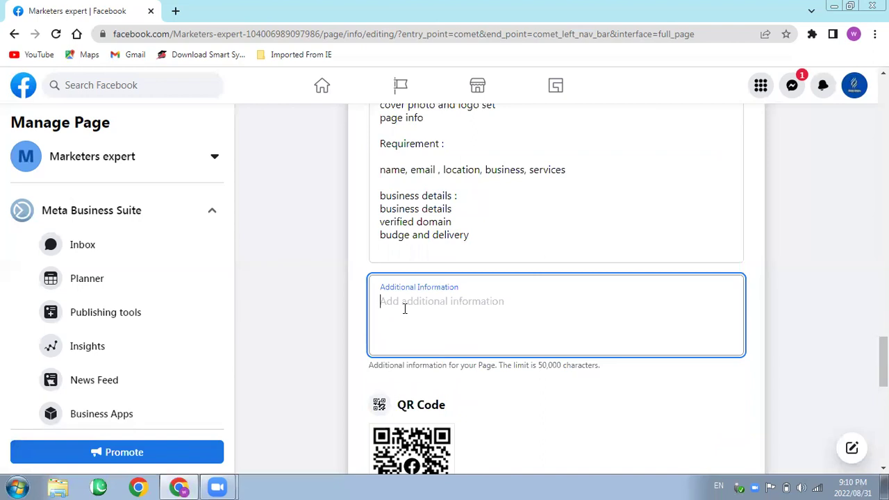
type("build")
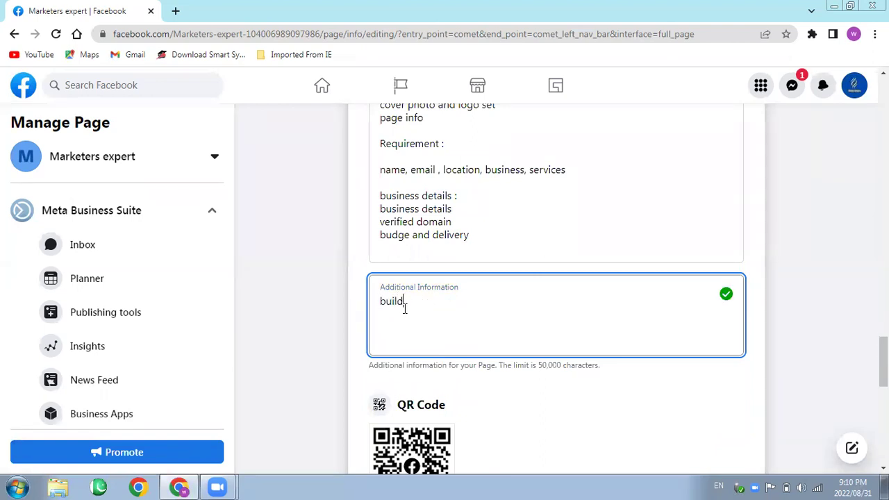
type(" a great social media pre")
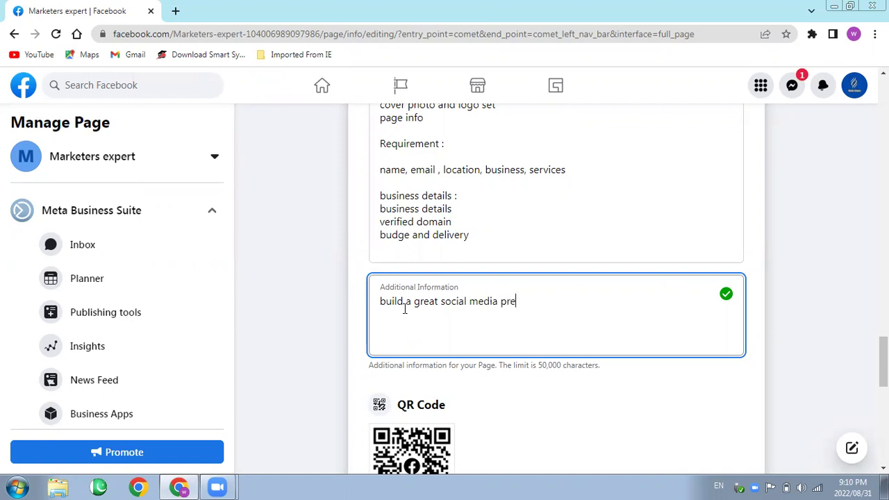
type("sence around a ca")
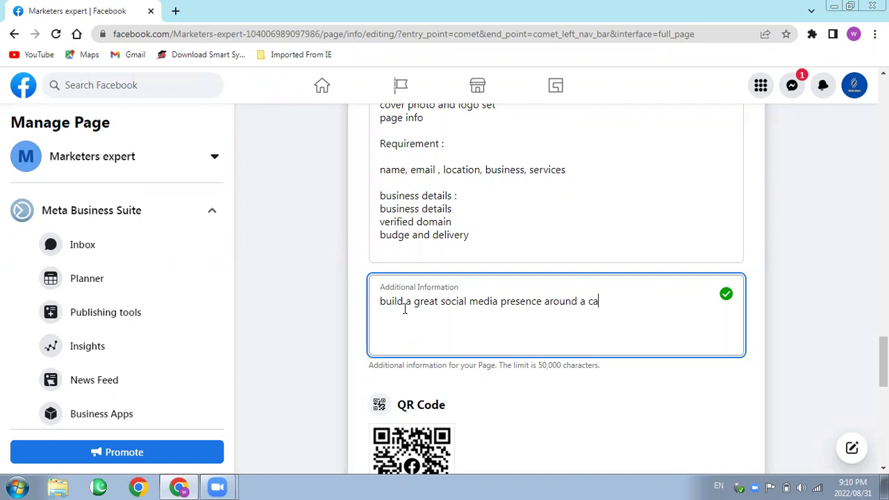
type("ndidate ,campa")
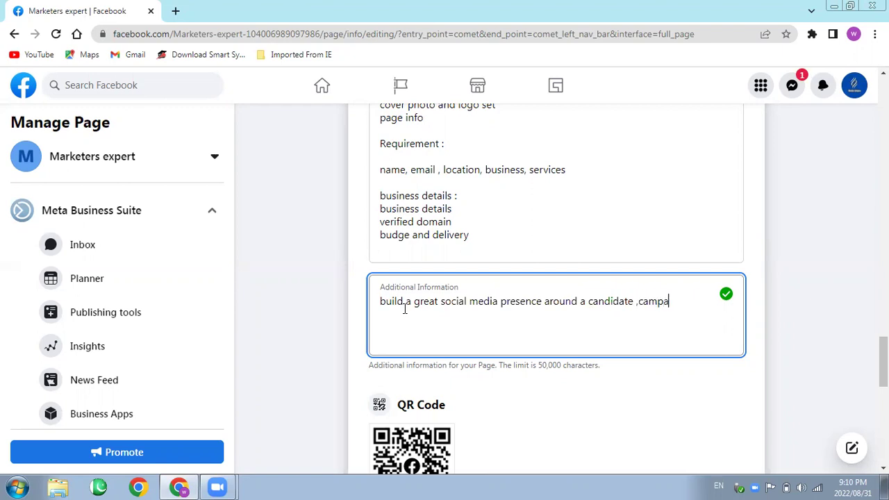
type("ign , or cause learn how to win on you")
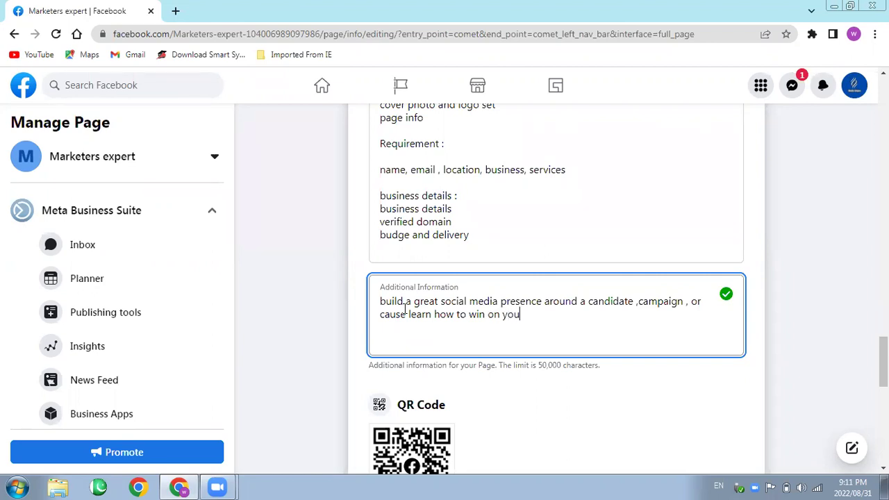
type("r shedule")
type("and at your conve")
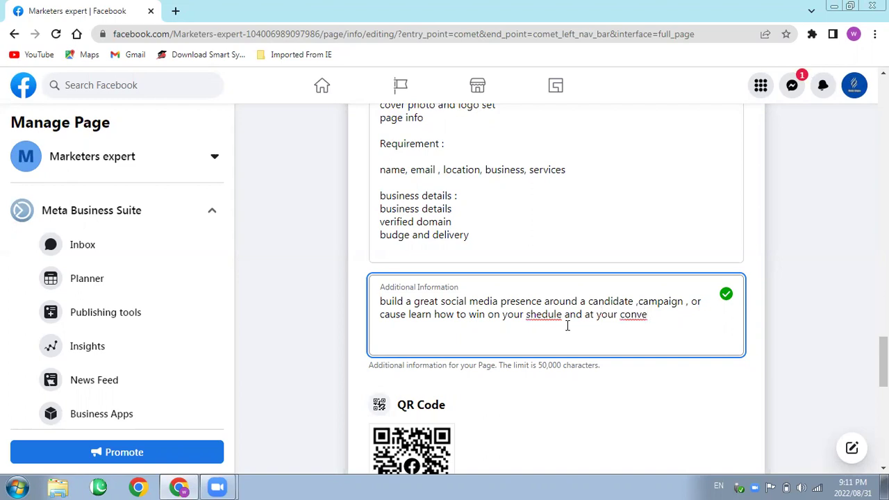
type("nience.")
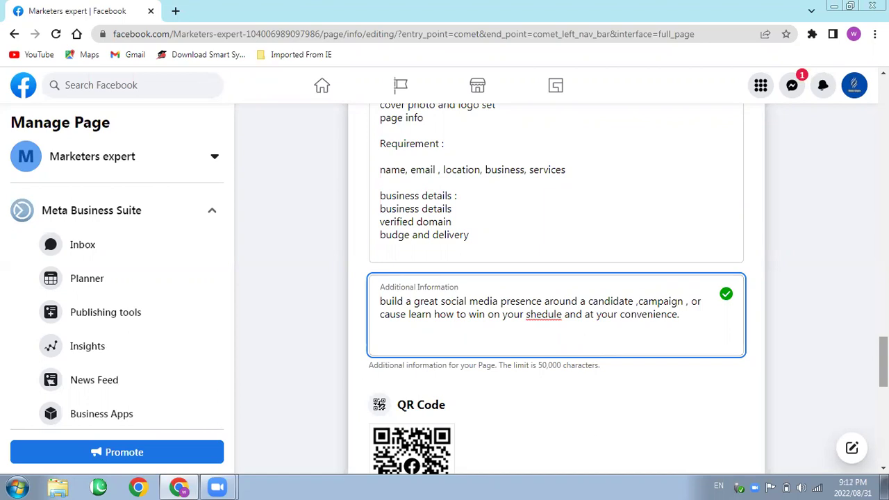
Review the rest of the Page info form, including QR Code and Price Range, and return to the General section
scroll(556, 289, "down", 3)
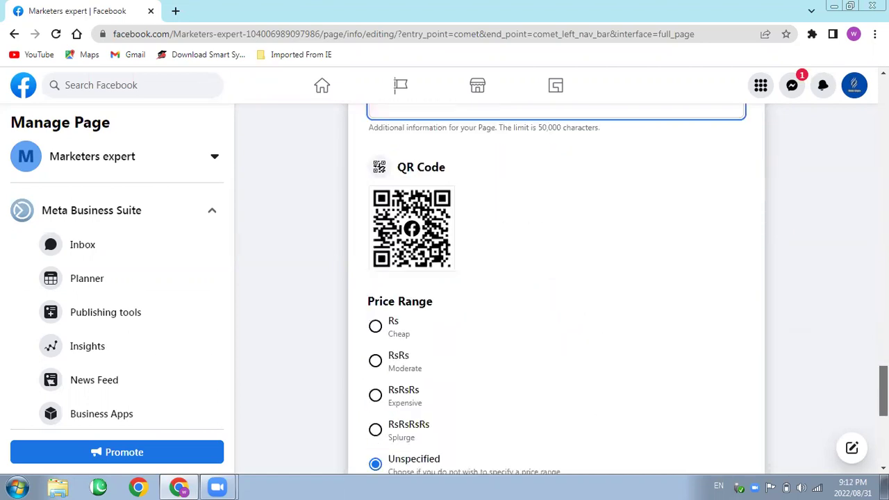
scroll(556, 289, "down", 5)
scroll(837, 213, "up", 15)
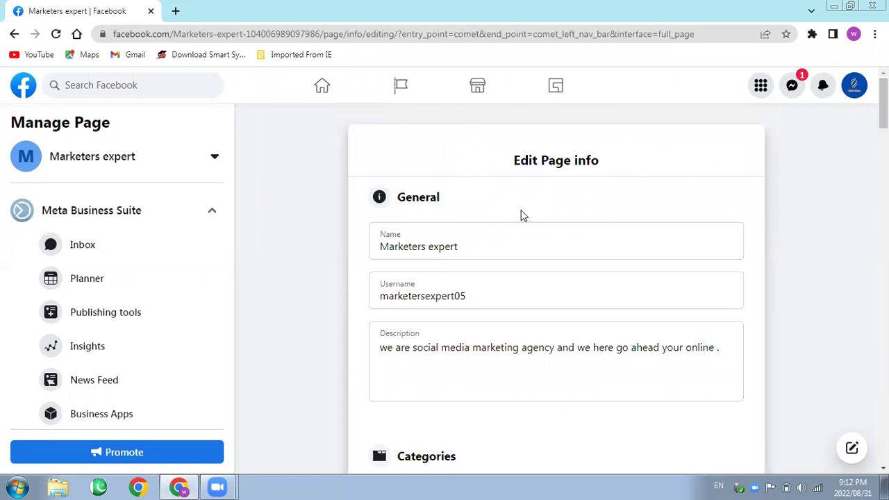
left_click(465, 294)
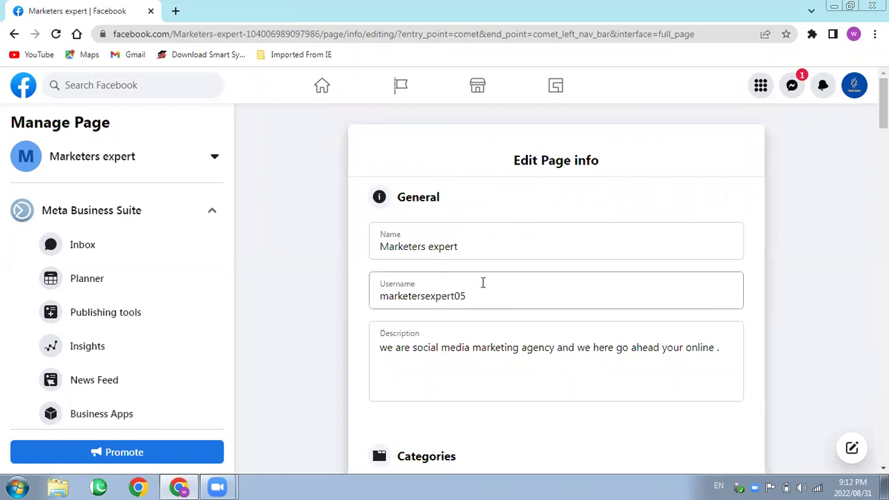